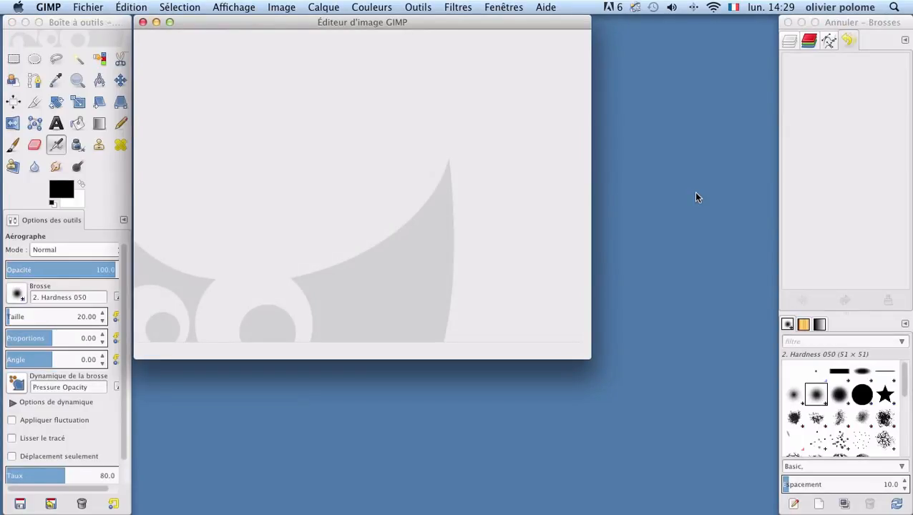
# Move the empty image window between the two docks, and shift the undo and brushes dock inward and widen it.
pyautogui.moveTo(428, 25); pyautogui.dragTo(481, 25)
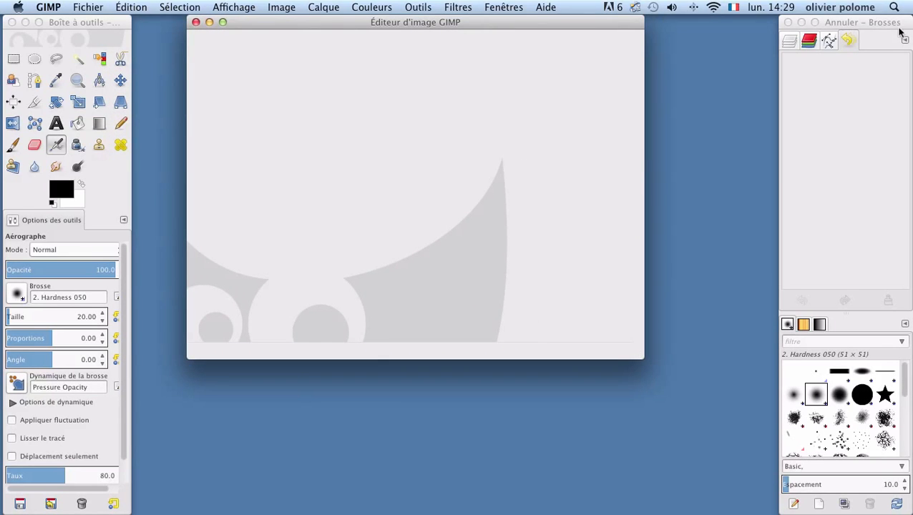
pyautogui.moveTo(899, 28); pyautogui.dragTo(868, 26)
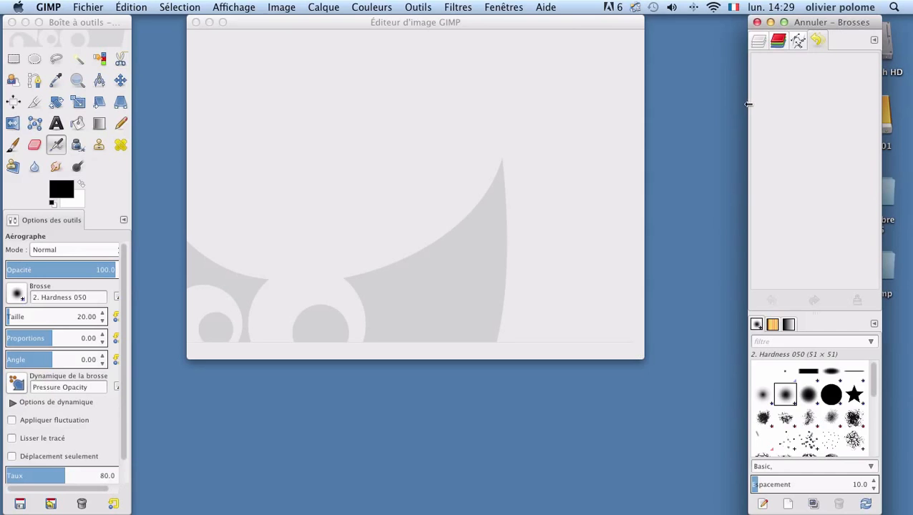
pyautogui.moveTo(748, 104)
pyautogui.mouseDown()
pyautogui.moveTo(701, 101)
pyautogui.moveTo(737, 104)
pyautogui.mouseUp()
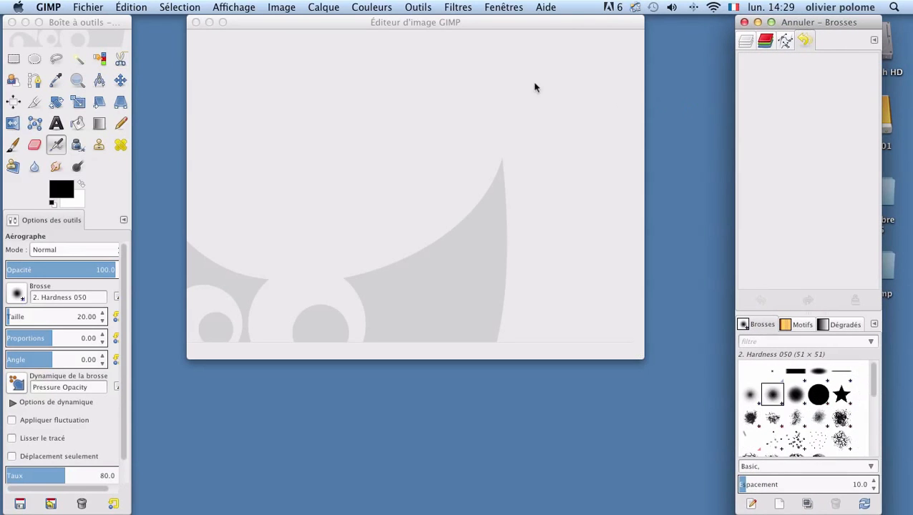
pyautogui.moveTo(482, 29)
pyautogui.mouseDown()
pyautogui.moveTo(448, 35)
pyautogui.moveTo(473, 34)
pyautogui.mouseUp()
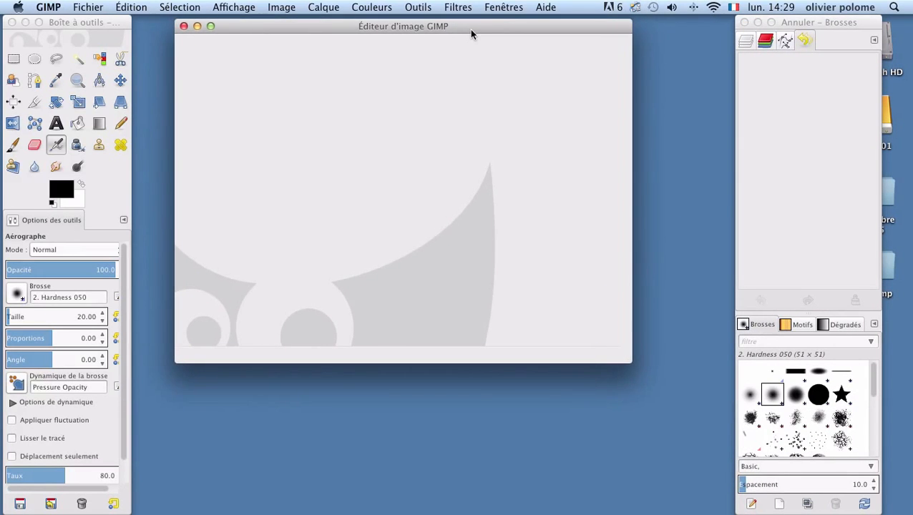
# Switch the interface to single-window mode and align the combined window with the screen's upper-left corner.
pyautogui.click(504, 8)
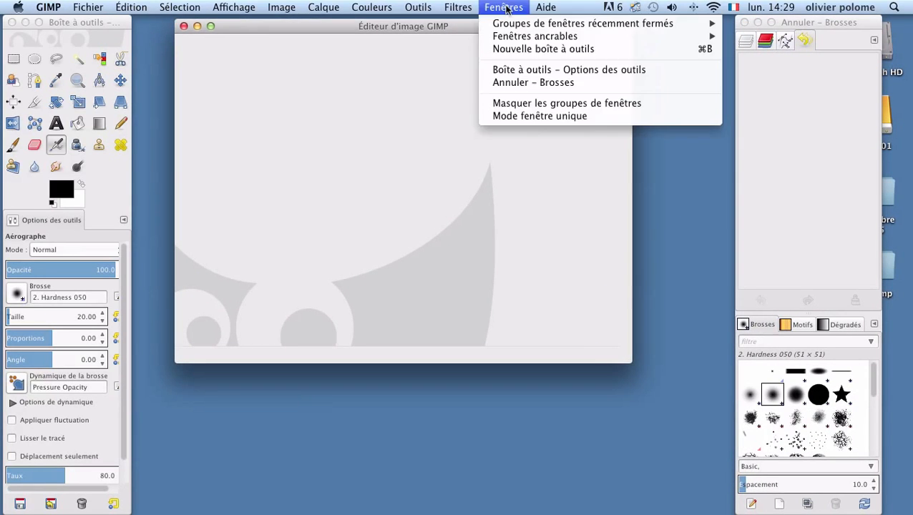
pyautogui.click(532, 118)
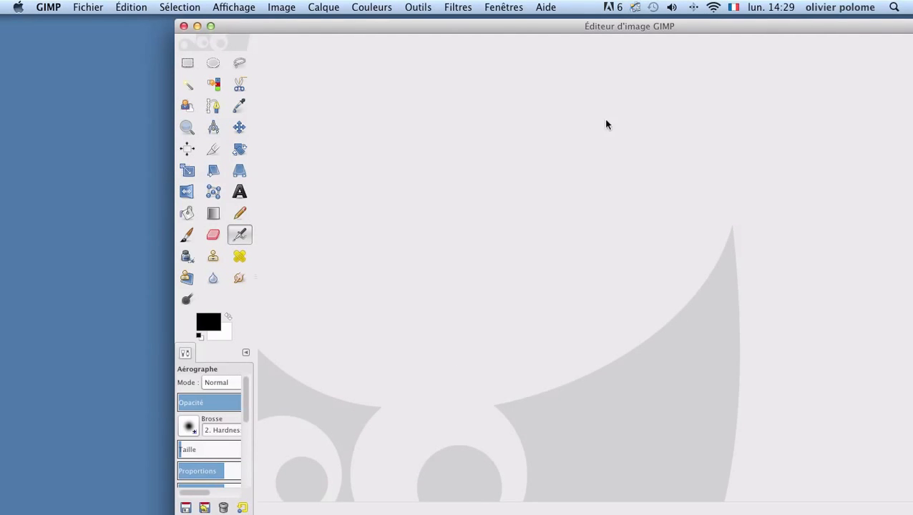
pyautogui.moveTo(555, 29); pyautogui.dragTo(378, 4)
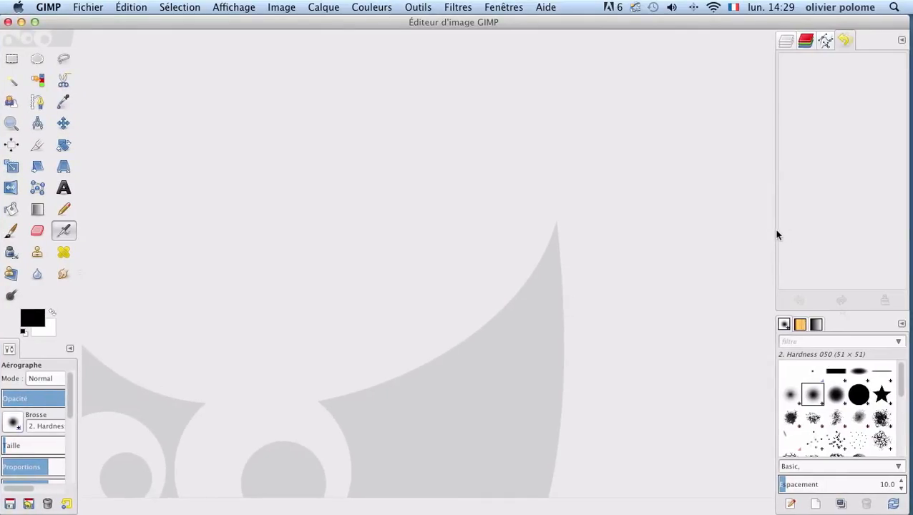
# Turn off single-window mode and move the image window clear of the toolbox.
pyautogui.click(503, 8)
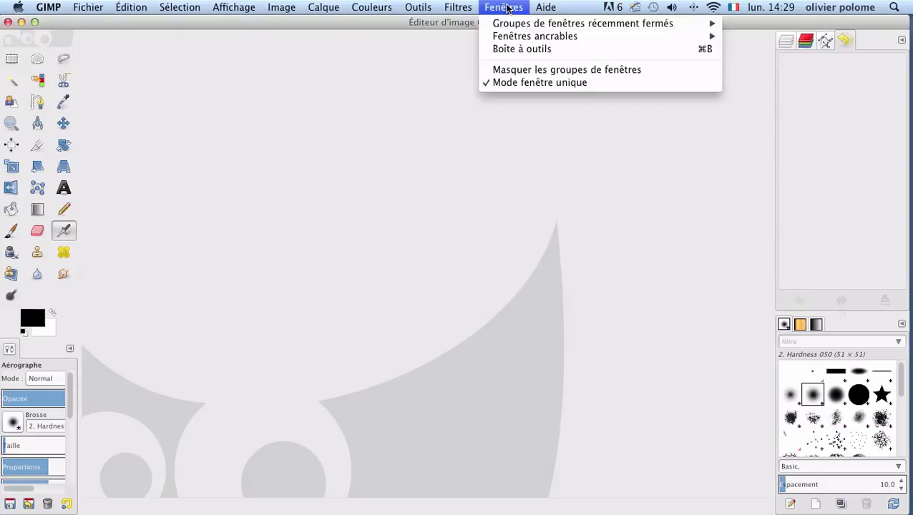
pyautogui.click(509, 83)
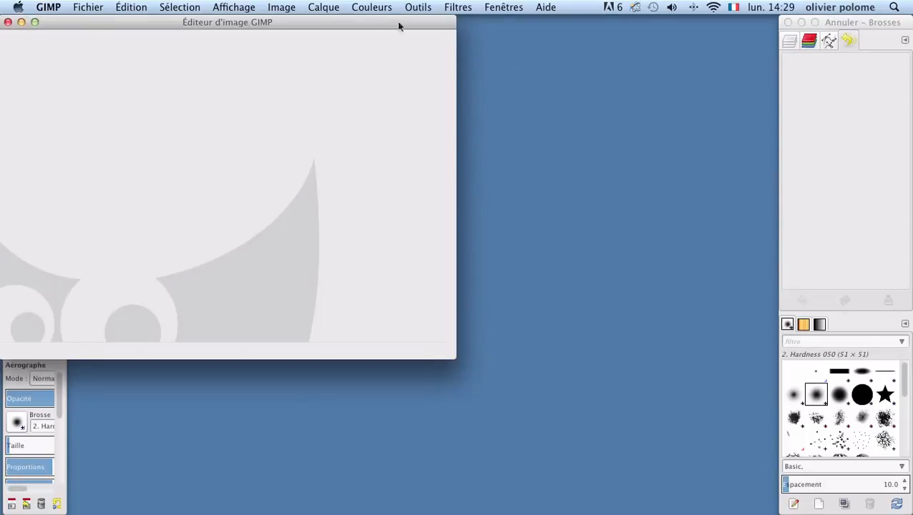
pyautogui.moveTo(373, 24); pyautogui.dragTo(530, 16)
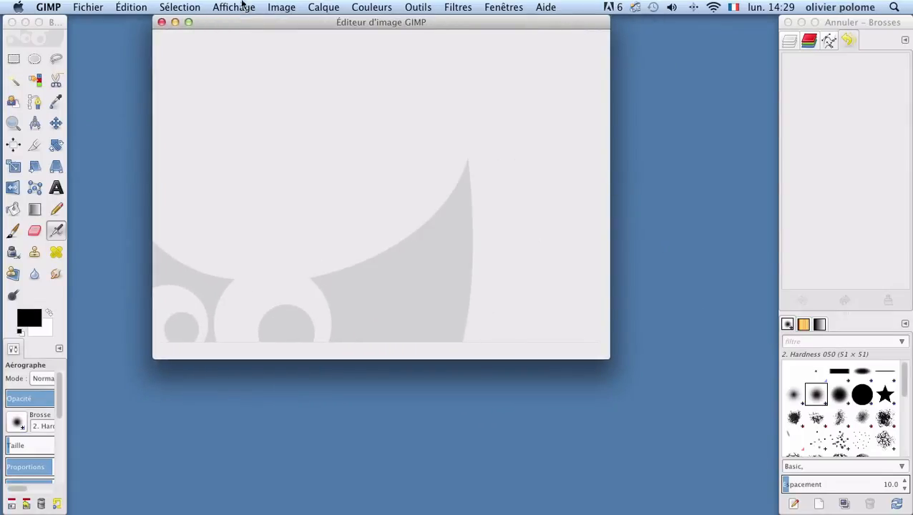
# Start opening an image and browse to the testgimp folder on the desktop.
pyautogui.click(90, 8)
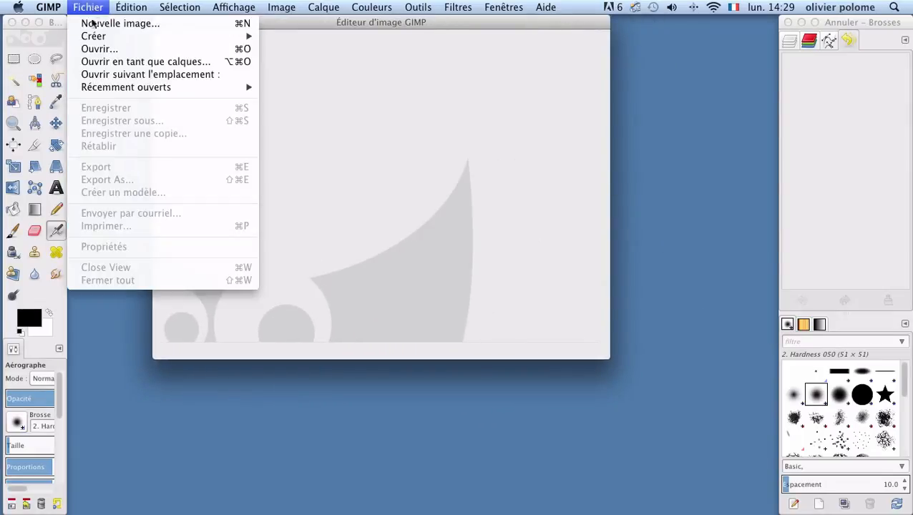
pyautogui.click(98, 49)
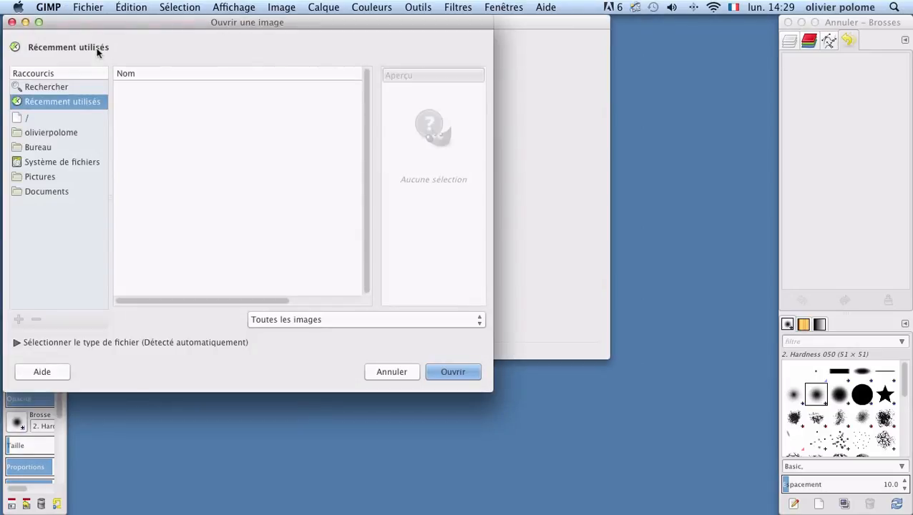
pyautogui.click(32, 148)
pyautogui.click(34, 148)
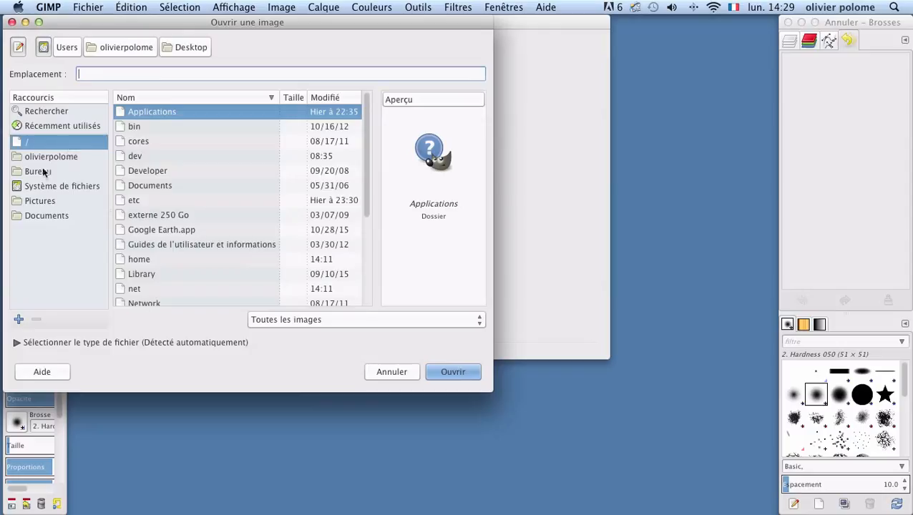
pyautogui.click(40, 172)
pyautogui.click(145, 134)
pyautogui.doubleClick(145, 135)
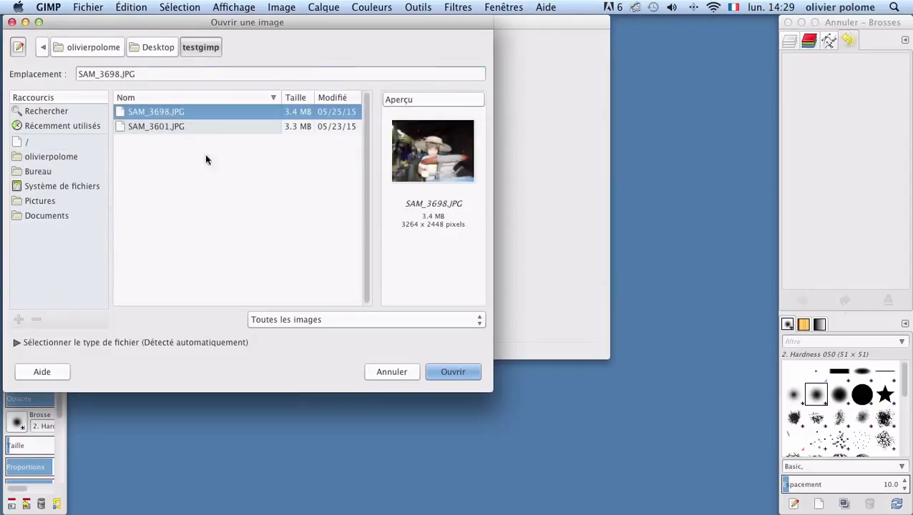
# Preview SAM_3601.JPG and SAM_3698.JPG in turn, and try selecting both files together.
pyautogui.click(181, 130)
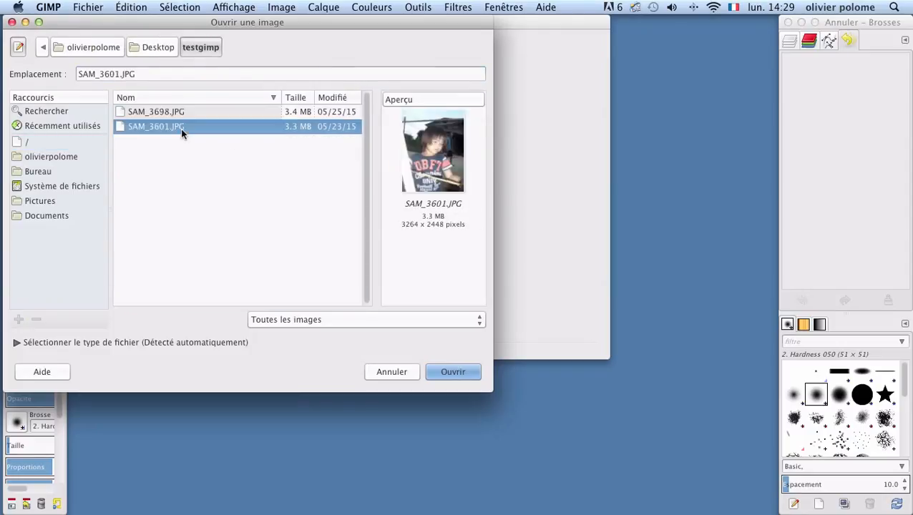
pyautogui.click(174, 107)
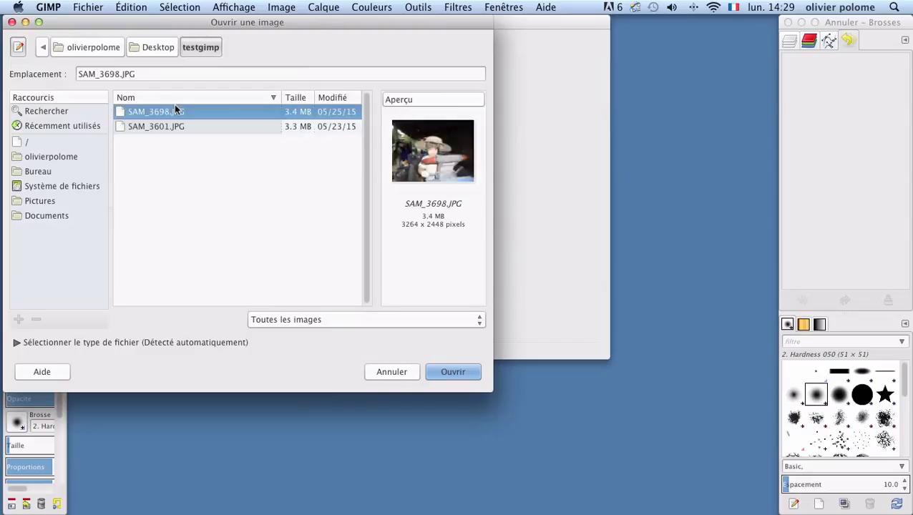
pyautogui.click(172, 127)
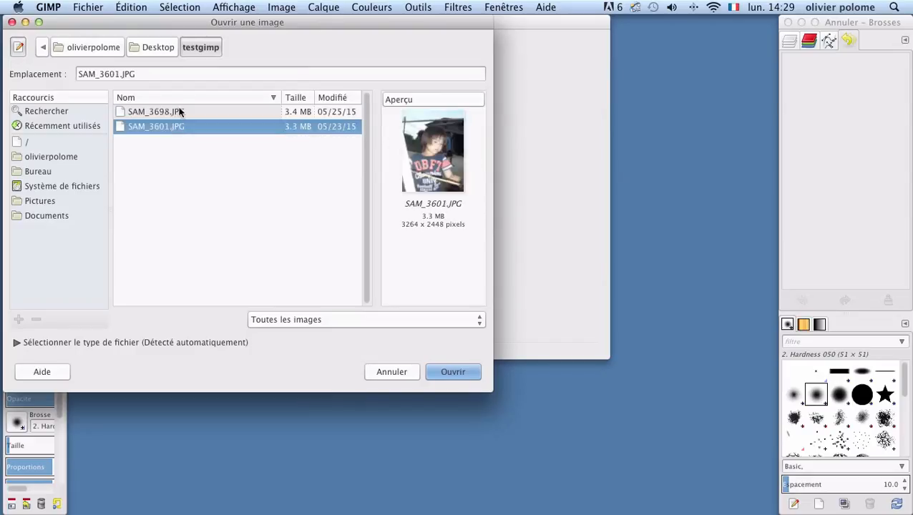
pyautogui.click(178, 108)
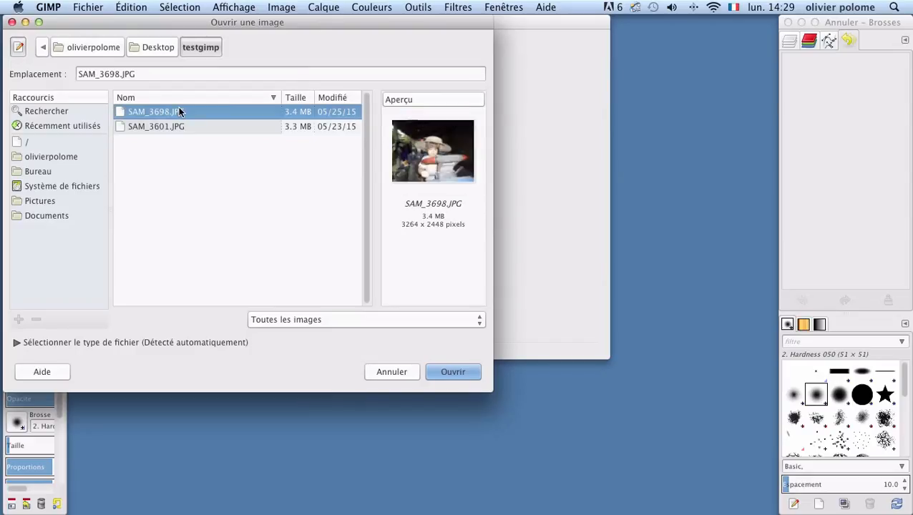
pyautogui.keyDown('shift'); pyautogui.click(184, 127); pyautogui.keyUp('shift')
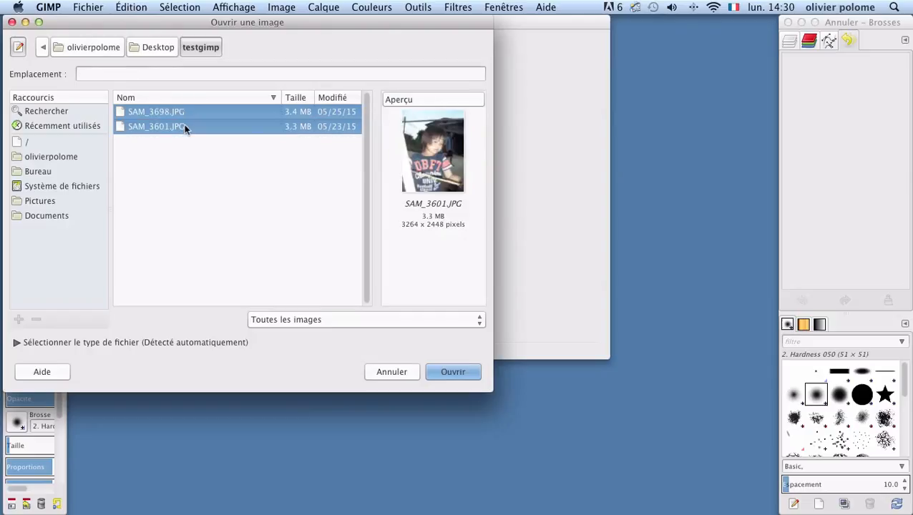
pyautogui.click(184, 125)
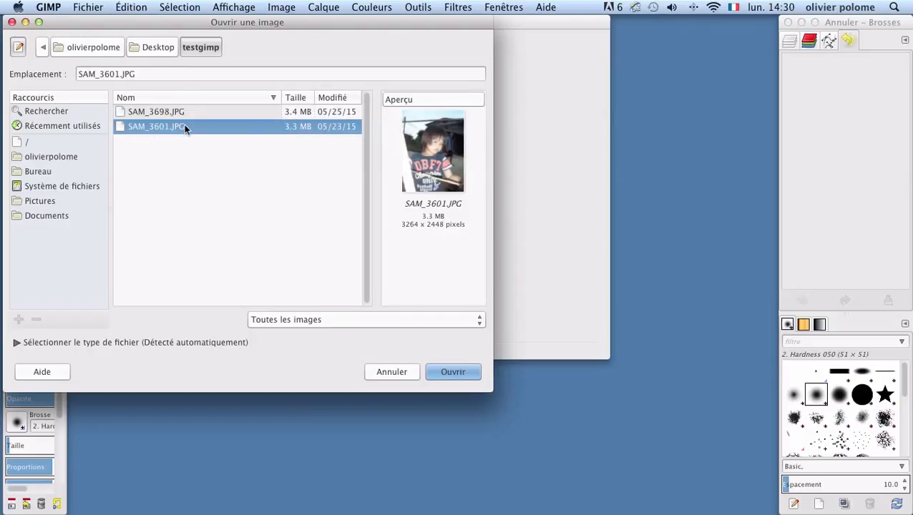
# Open SAM_3698.JPG and enlarge its image window so the whole photo fits with a margin.
pyautogui.click(195, 115)
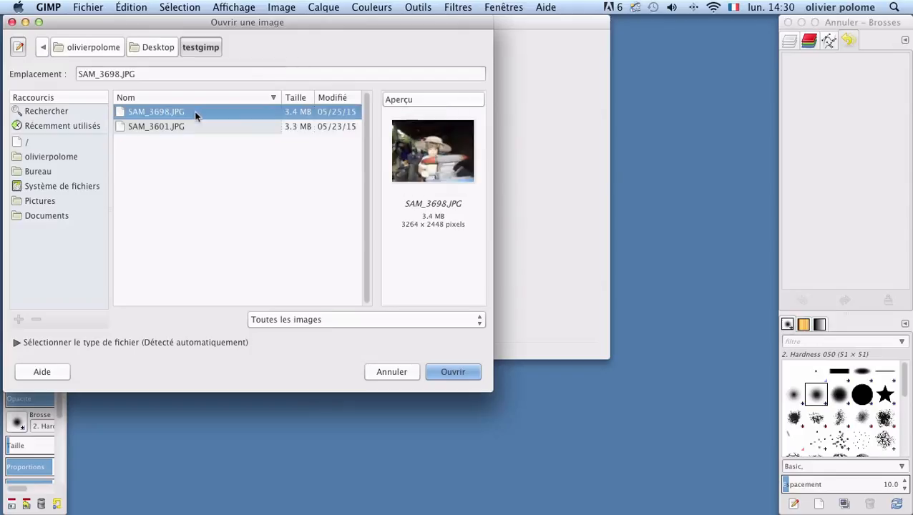
pyautogui.click(454, 372)
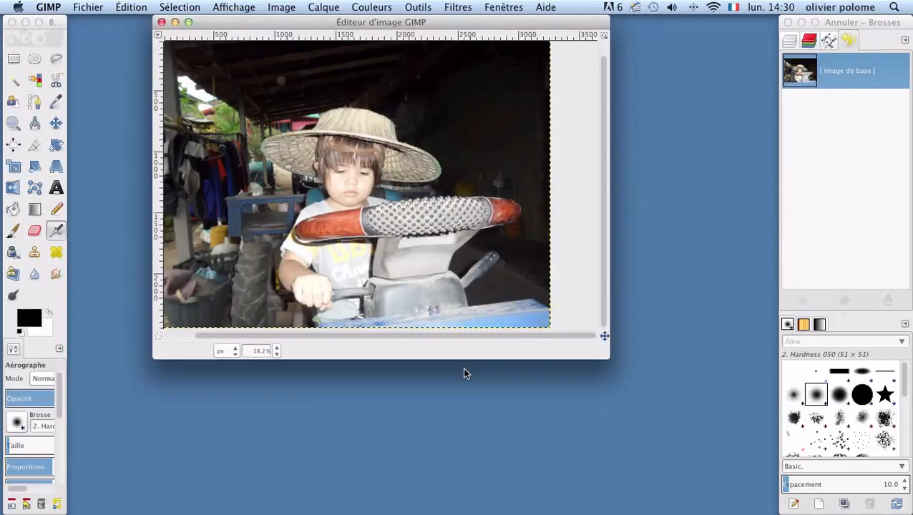
pyautogui.moveTo(607, 356); pyautogui.dragTo(617, 406)
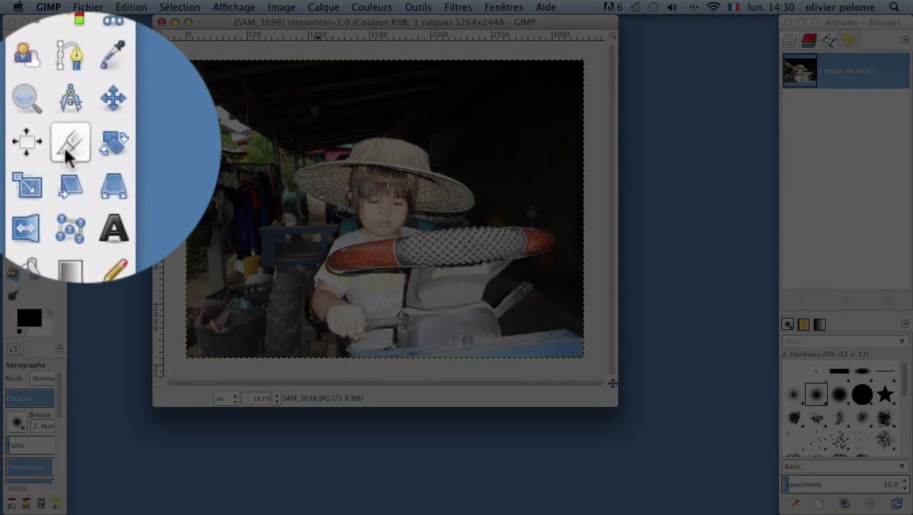
# Activate the Crop tool with its full options in view beside the photo, and enable Autoriser l'agrandissement.
pyautogui.click(68, 151)
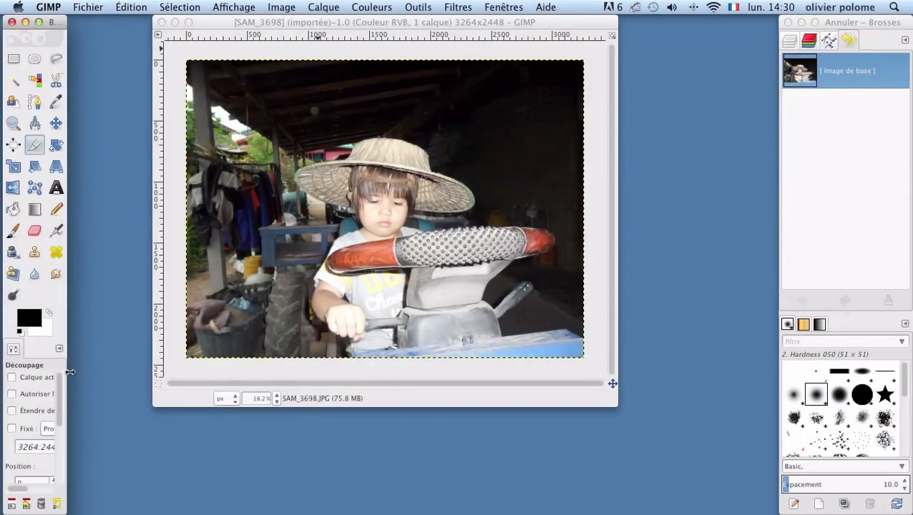
pyautogui.moveTo(66, 367); pyautogui.dragTo(147, 361)
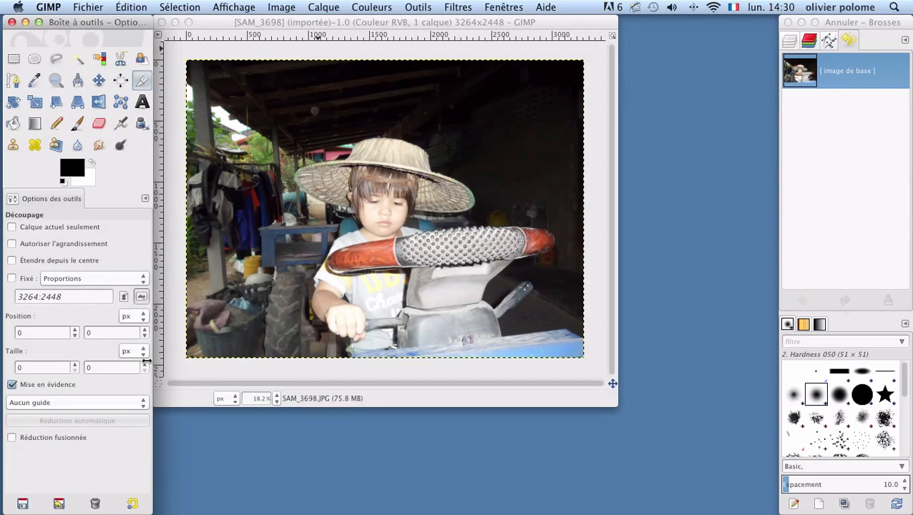
pyautogui.moveTo(303, 22); pyautogui.dragTo(386, 22)
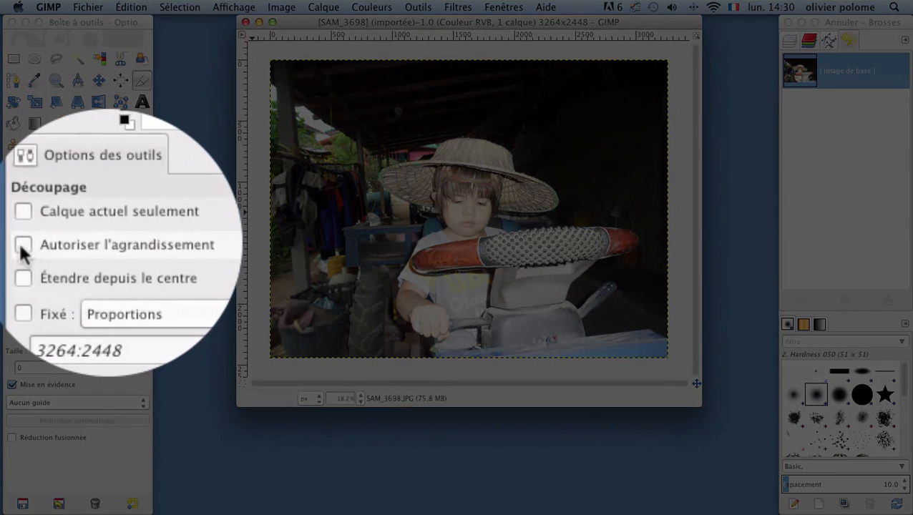
pyautogui.click(12, 244)
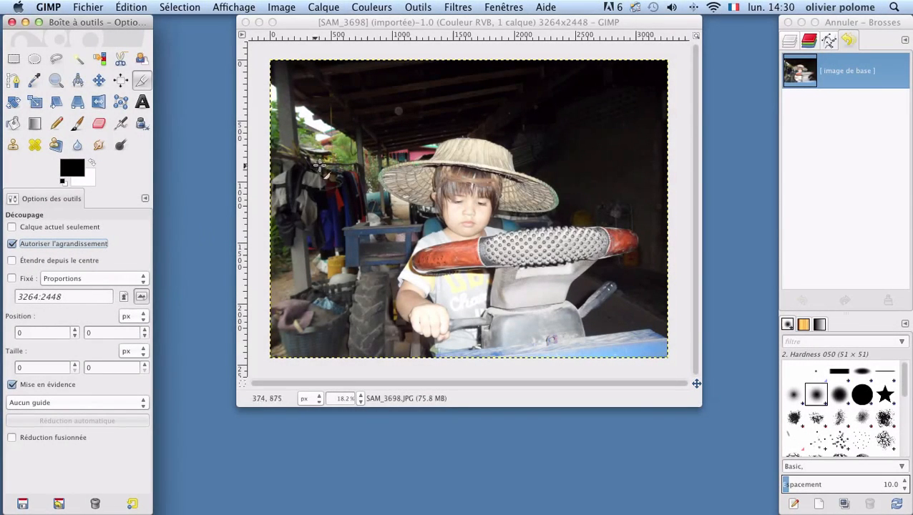
# Draw a crop frame of about 2400 × 1870 px around the child and steering wheel, with the Règle des tiers guide.
pyautogui.moveTo(360, 118); pyautogui.dragTo(652, 349)
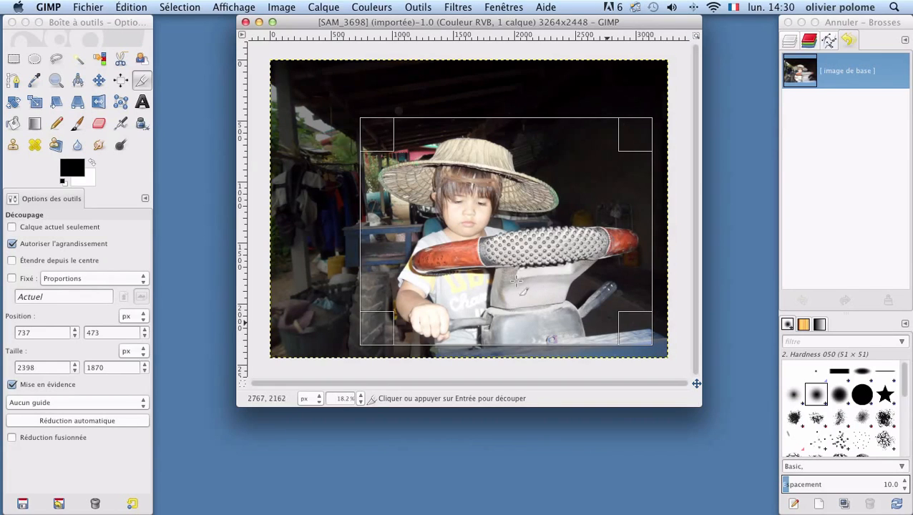
pyautogui.click(14, 204)
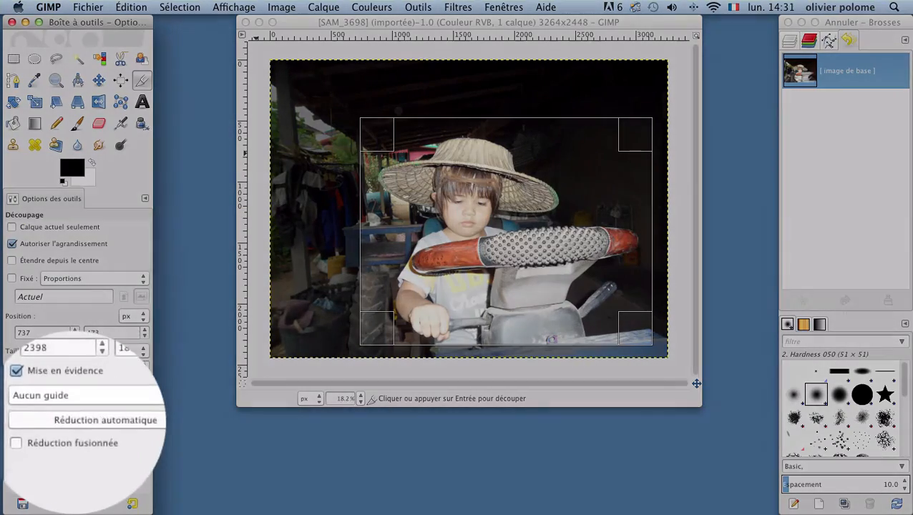
pyautogui.click(143, 402)
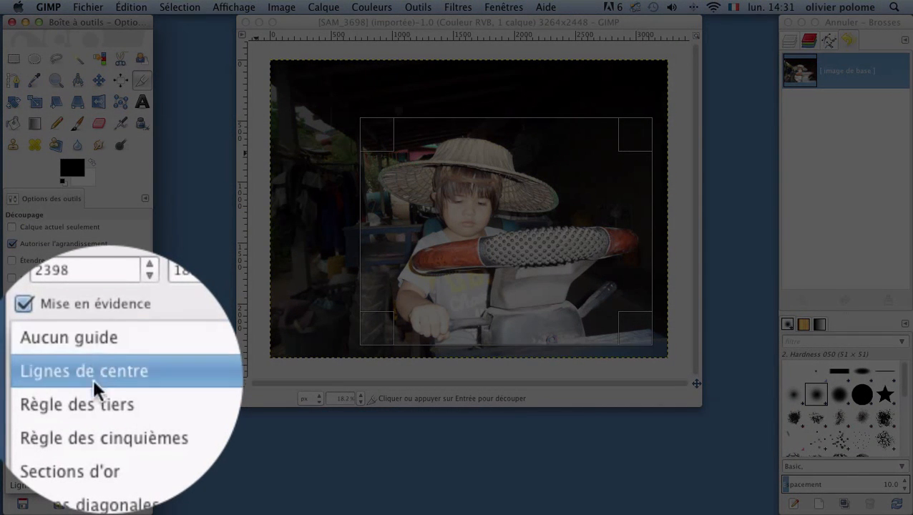
pyautogui.click(49, 437)
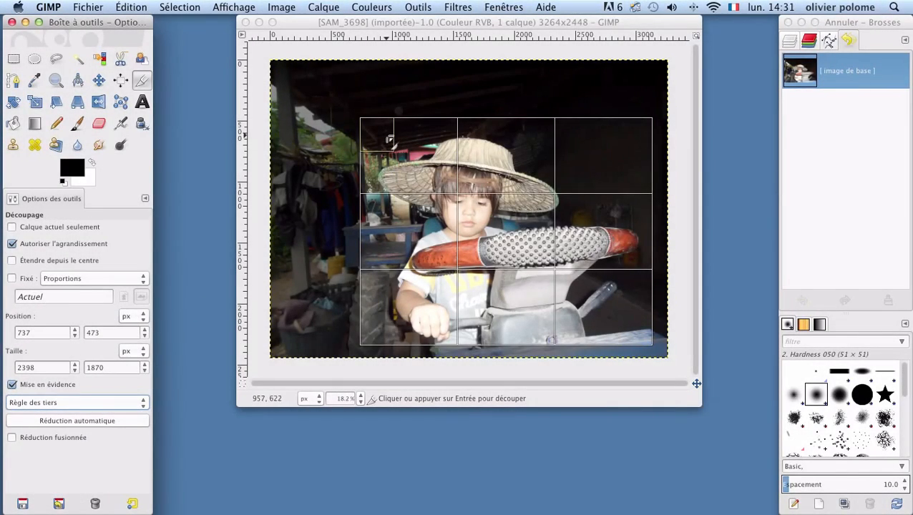
# Adjust the crop frame to 2430 × 1760 px at position 825, 583, reaching the photo's right edge, and crop the image.
pyautogui.moveTo(385, 139)
pyautogui.mouseDown()
pyautogui.moveTo(382, 150)
pyautogui.moveTo(390, 151)
pyautogui.mouseUp()
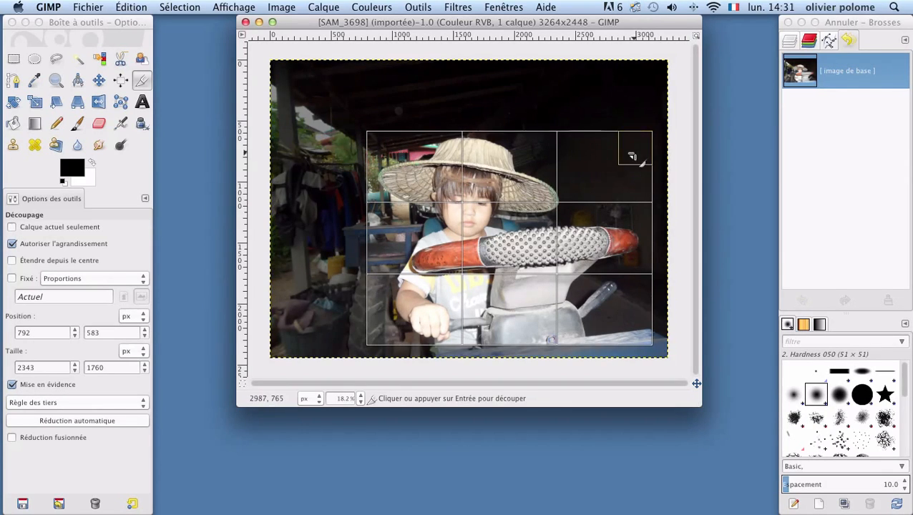
pyautogui.moveTo(633, 153); pyautogui.dragTo(637, 156)
pyautogui.moveTo(642, 224); pyautogui.dragTo(652, 226)
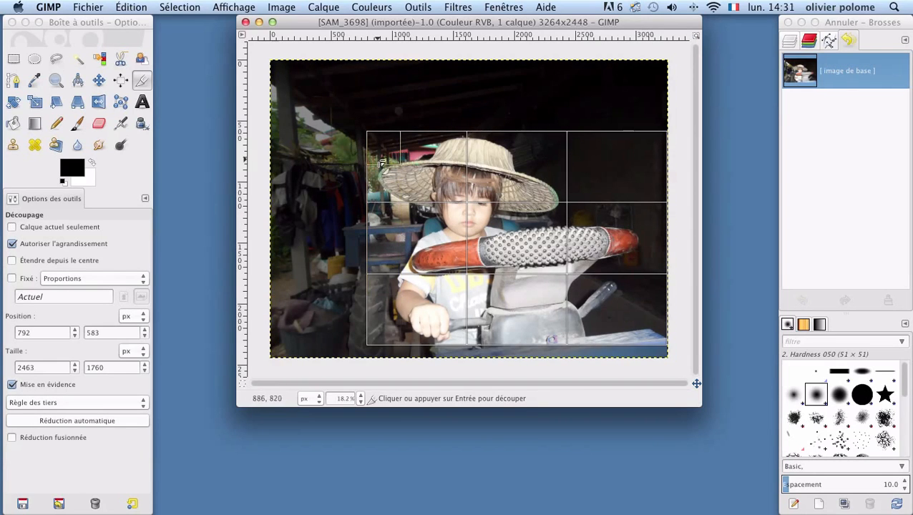
pyautogui.moveTo(381, 164); pyautogui.dragTo(386, 164)
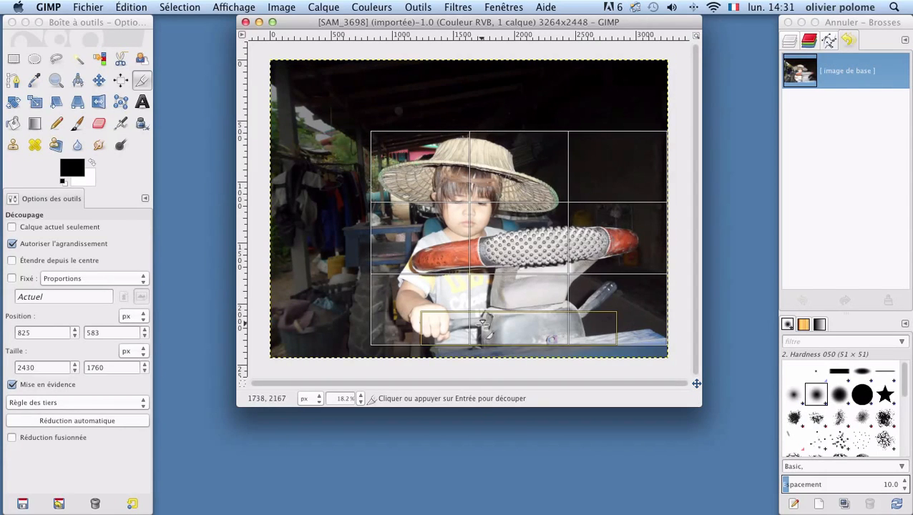
pyautogui.click(514, 239)
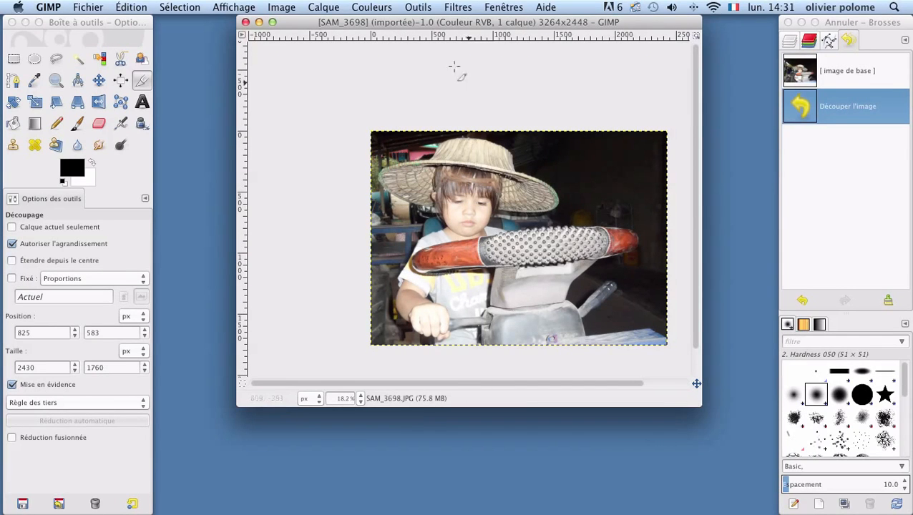
# Enlarge the image window around the cropped photo and bring up the Échelle et taille de l'image settings clear of it.
pyautogui.moveTo(420, 26); pyautogui.dragTo(346, 14)
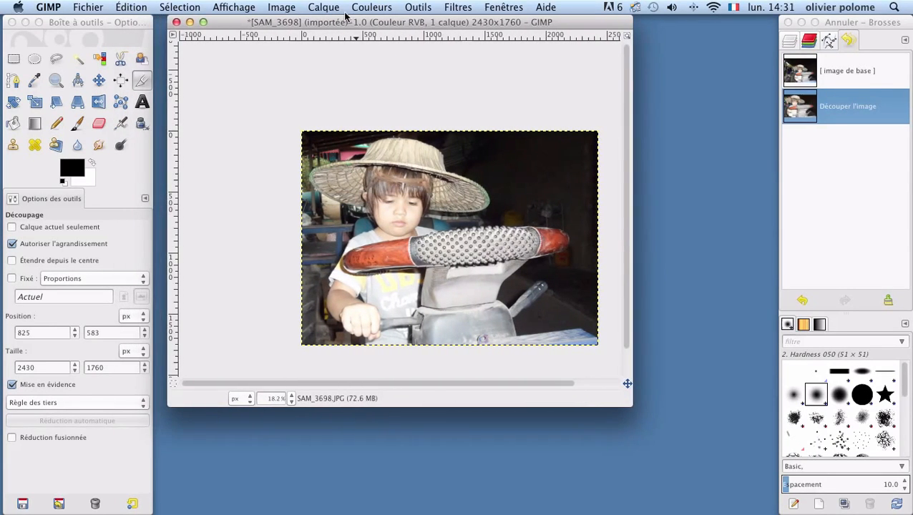
pyautogui.moveTo(630, 406); pyautogui.dragTo(776, 453)
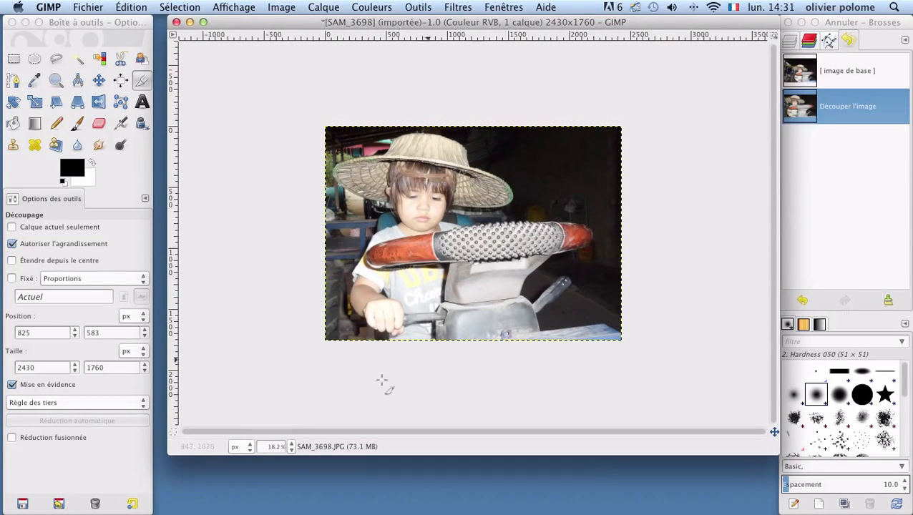
pyautogui.click(281, 7)
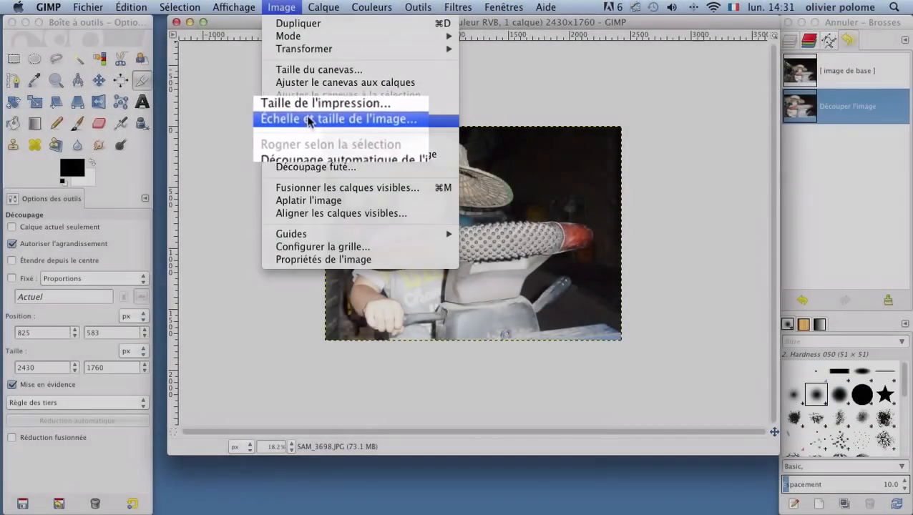
pyautogui.click(308, 119)
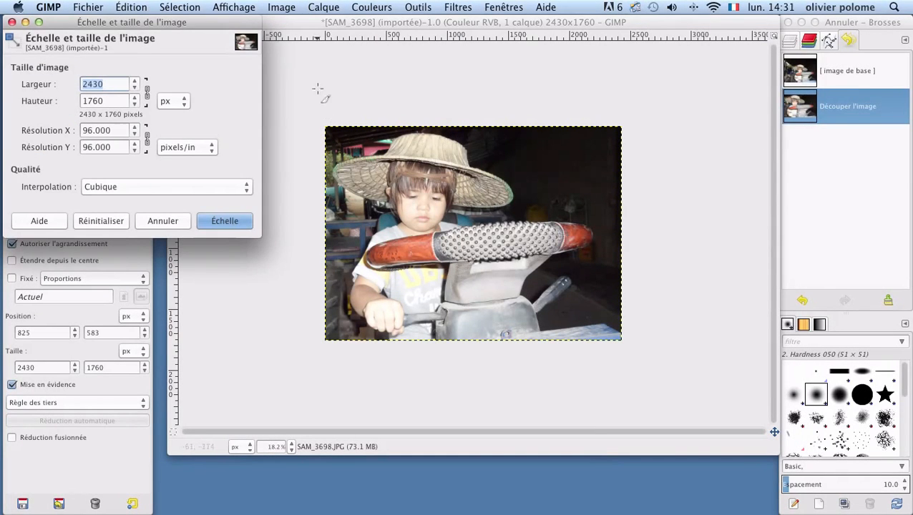
pyautogui.moveTo(213, 25); pyautogui.dragTo(275, 63)
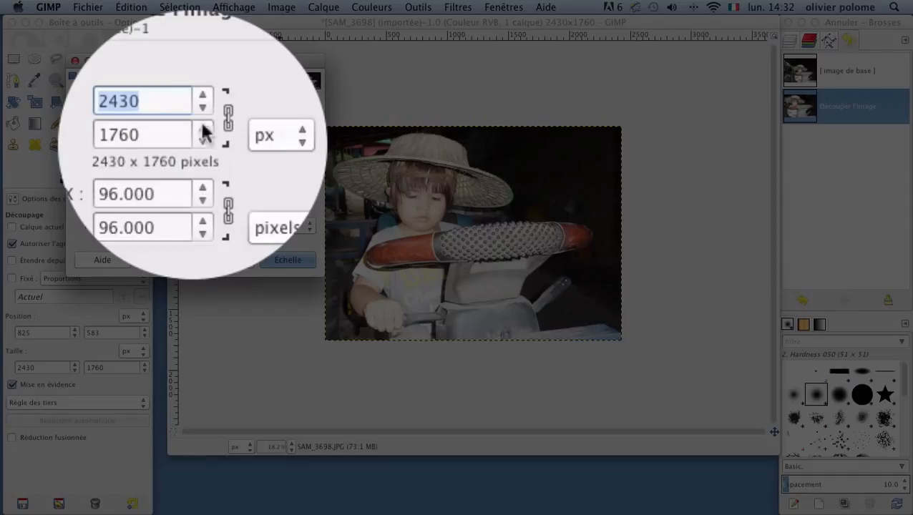
# Scale the photo to 600 px wide with its height kept in proportion, and display it at 100%.
pyautogui.click(144, 101)
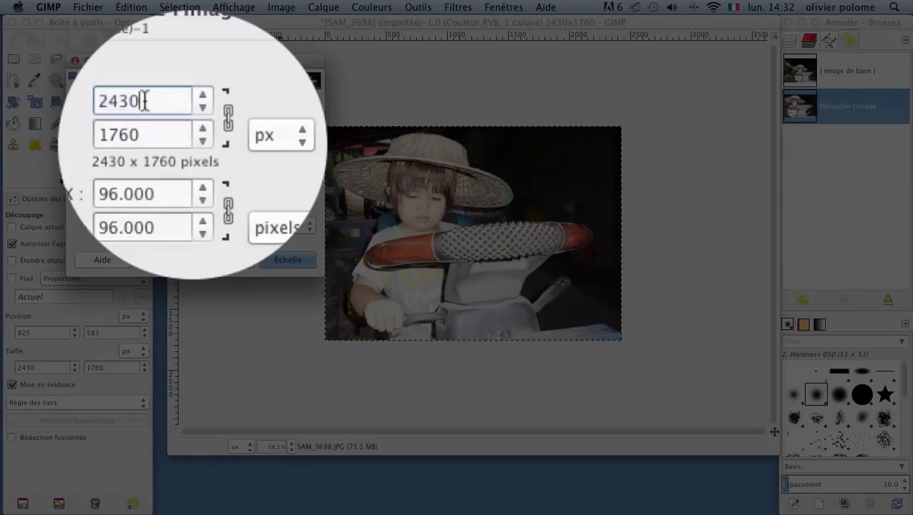
pyautogui.moveTo(144, 101); pyautogui.dragTo(82, 100)
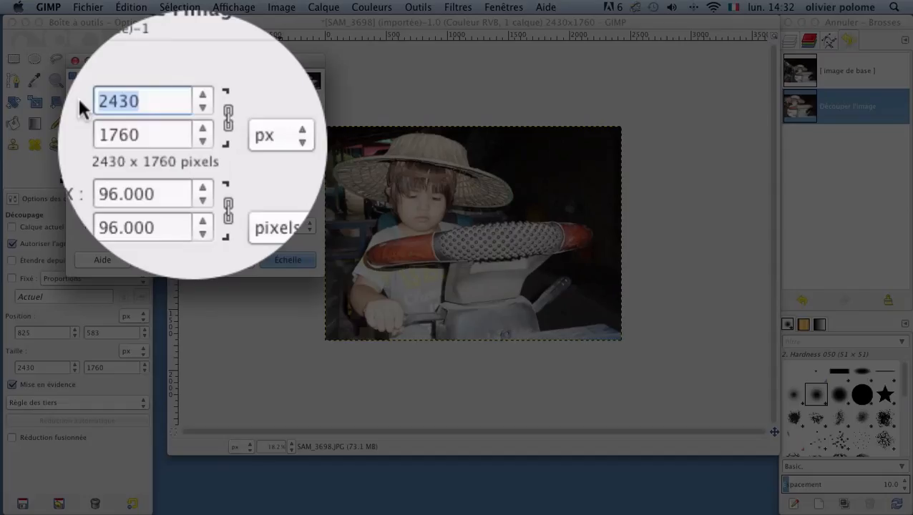
pyautogui.write('600')
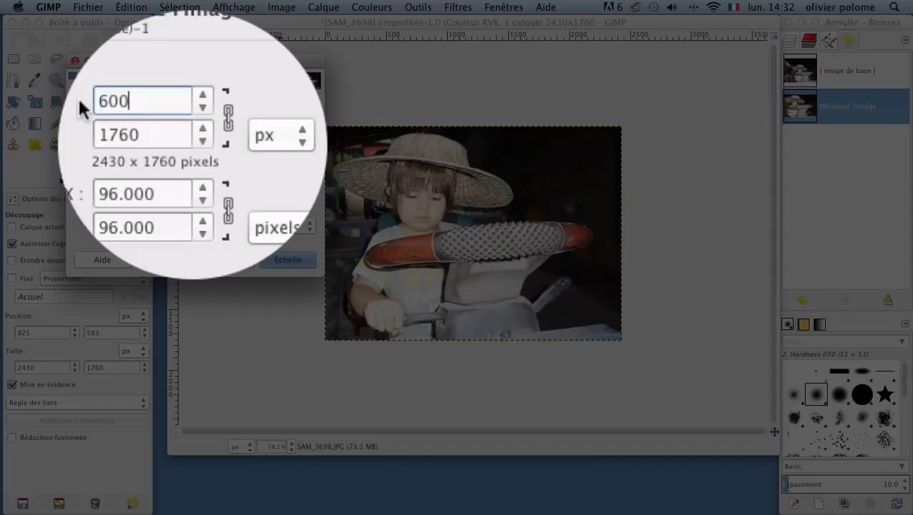
pyautogui.click(150, 136)
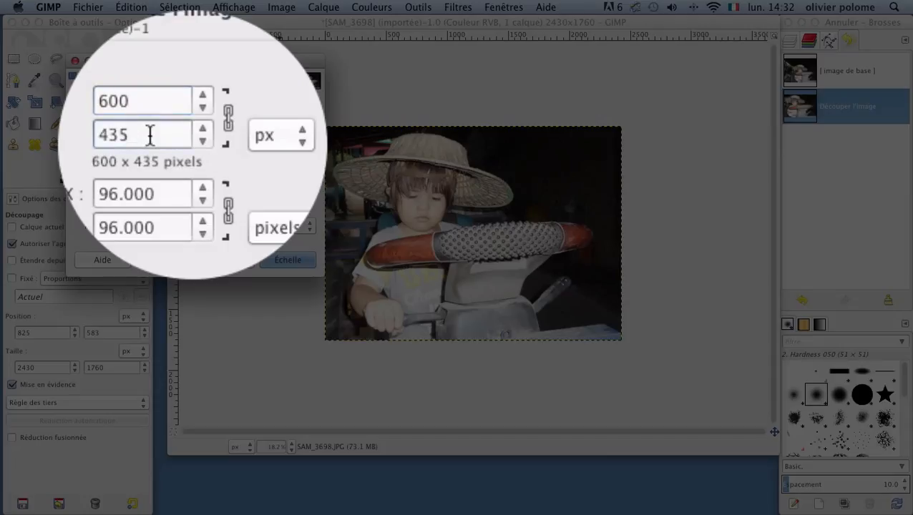
pyautogui.click(228, 116)
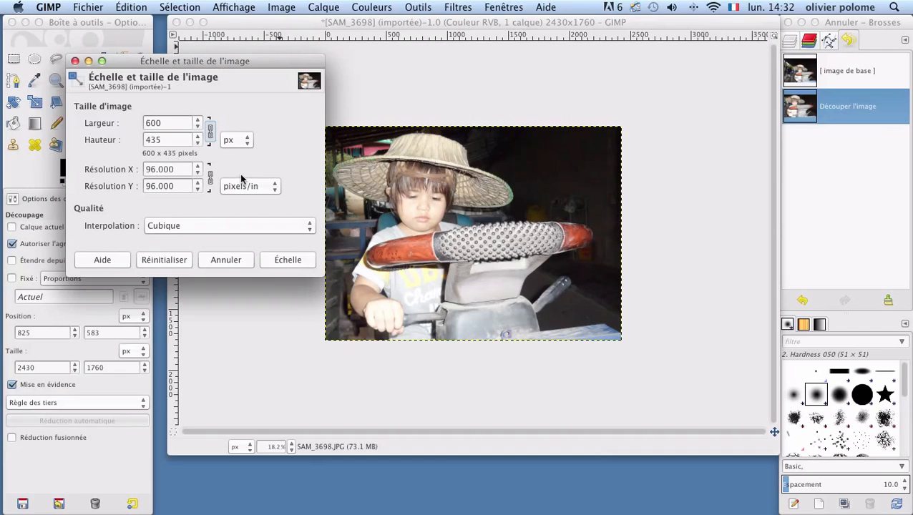
pyautogui.click(288, 260)
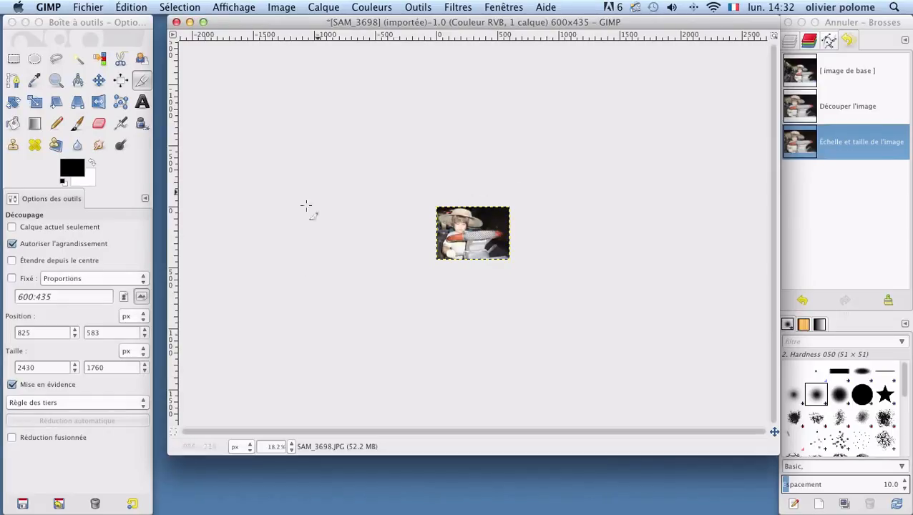
pyautogui.click(291, 445)
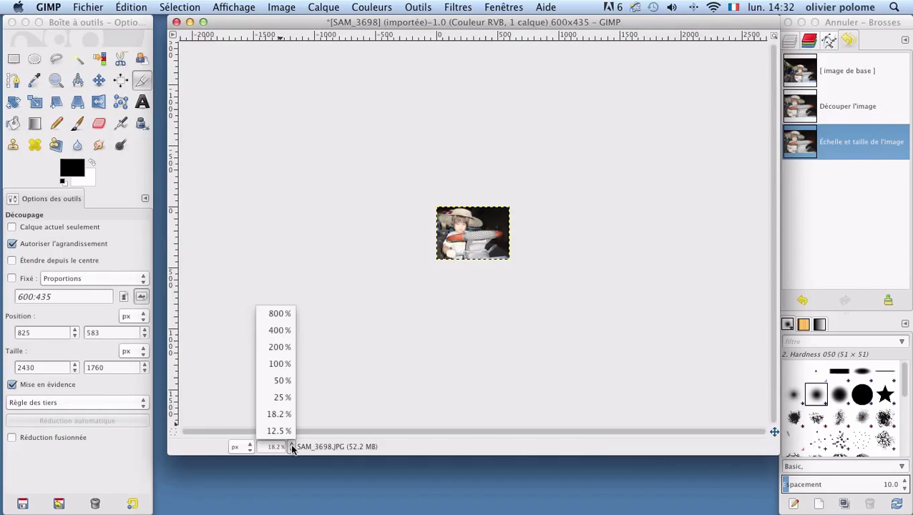
pyautogui.click(290, 364)
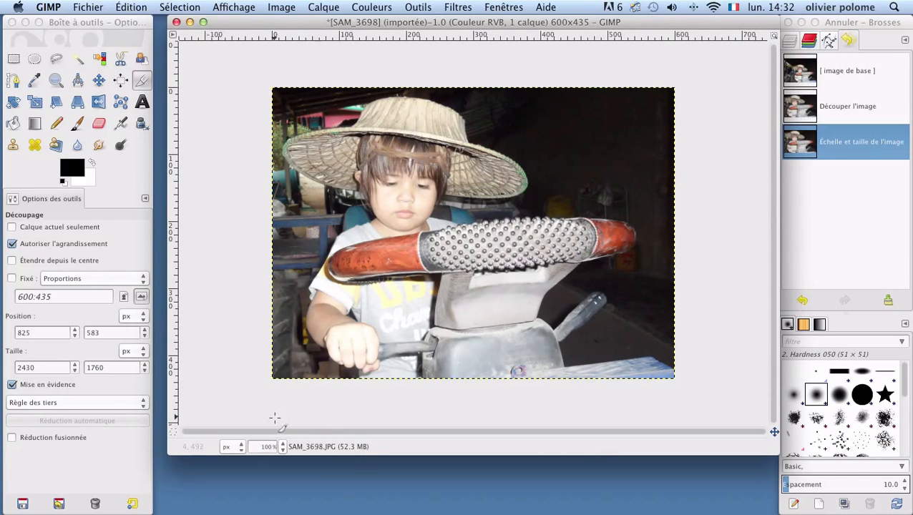
# Start exporting the image as a JPG to the testgimp folder, named with the child's first name followed by "ferme loei thailande".
pyautogui.click(85, 9)
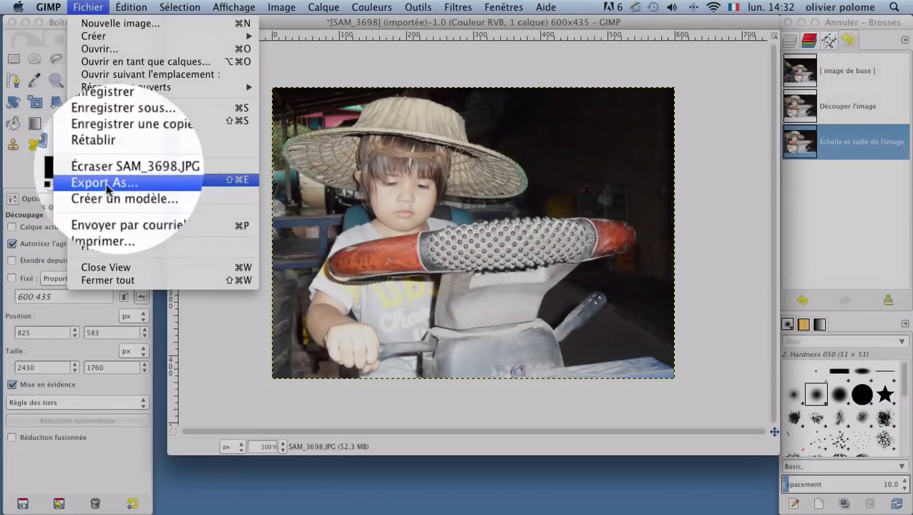
pyautogui.click(109, 185)
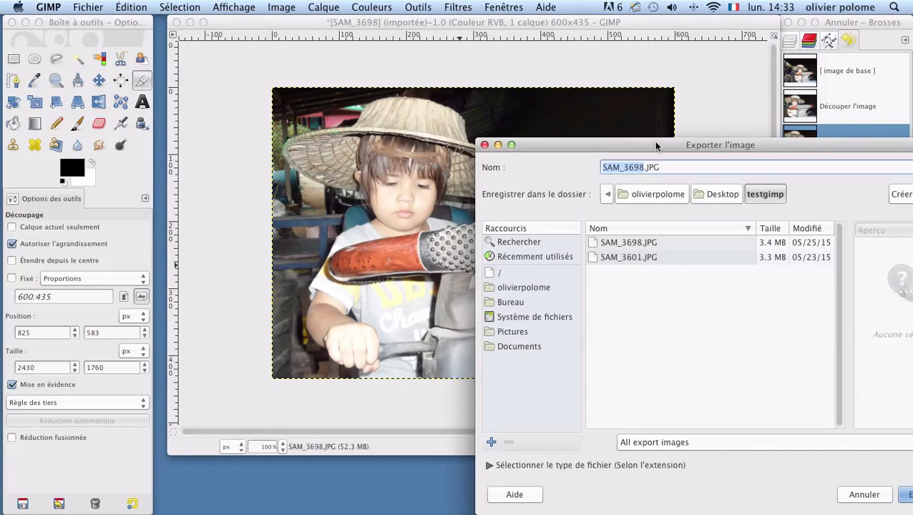
pyautogui.write('mathyas ferme')
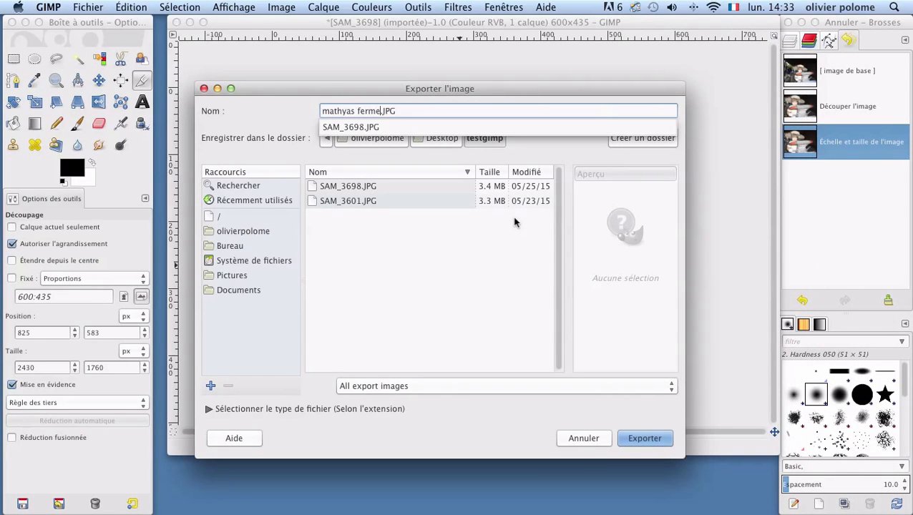
pyautogui.write(' loei thailande')
pyautogui.click(650, 439)
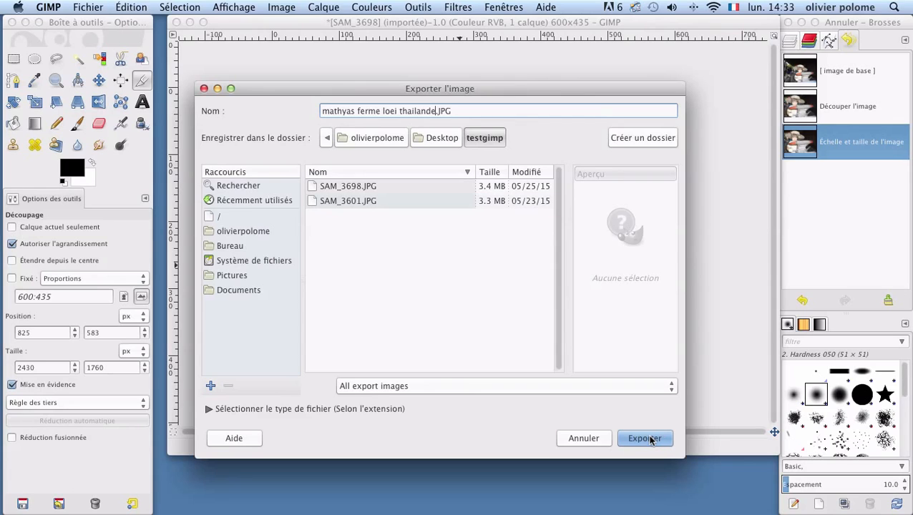
pyautogui.click(650, 439)
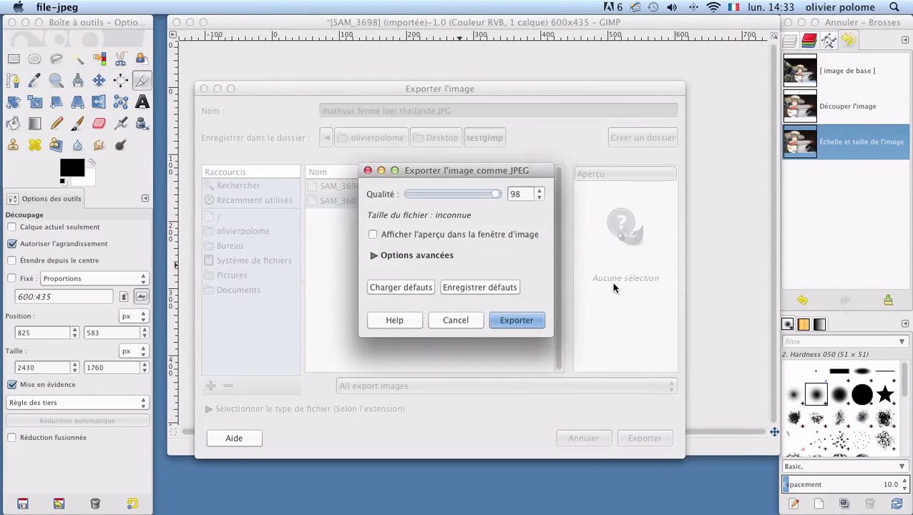
# Arrange both export dialogs clear of the photo and enable Afficher l'aperçu dans la fenêtre d'image.
pyautogui.moveTo(436, 170); pyautogui.dragTo(653, 351)
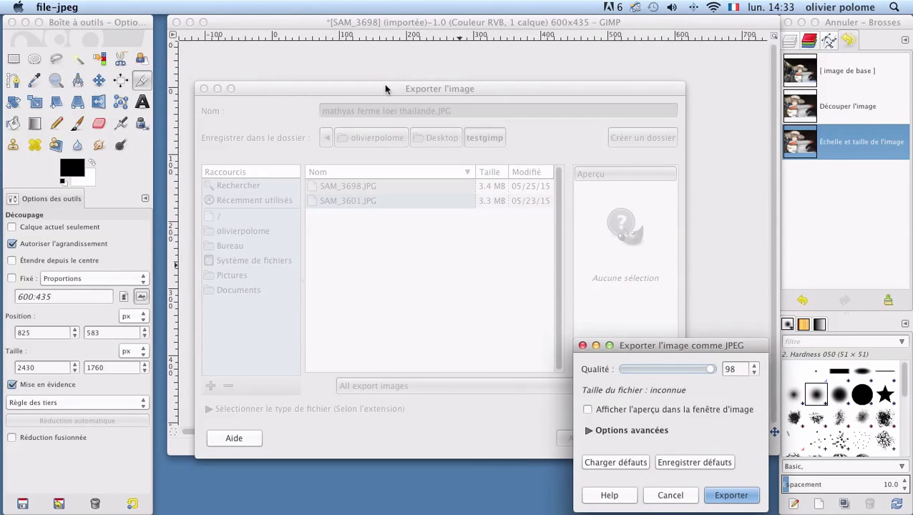
pyautogui.moveTo(385, 88); pyautogui.dragTo(2, 163)
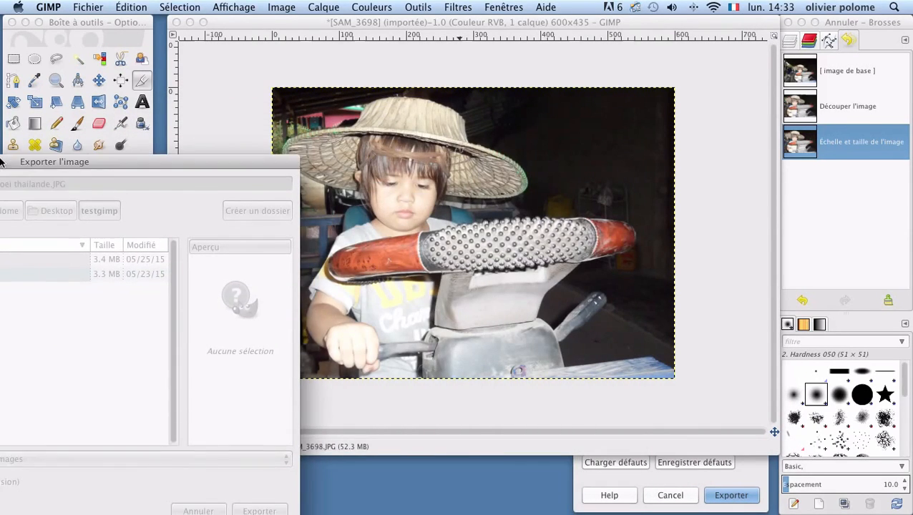
pyautogui.click(744, 472)
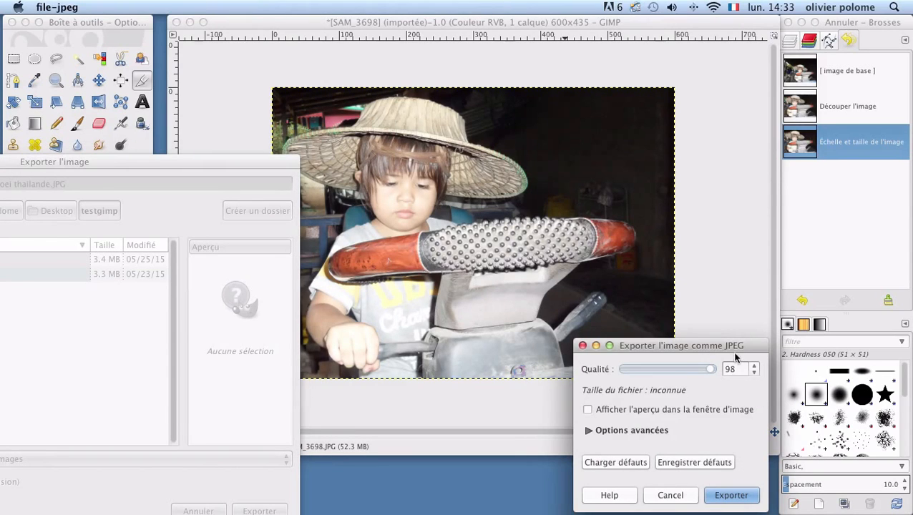
pyautogui.moveTo(736, 353); pyautogui.dragTo(836, 78)
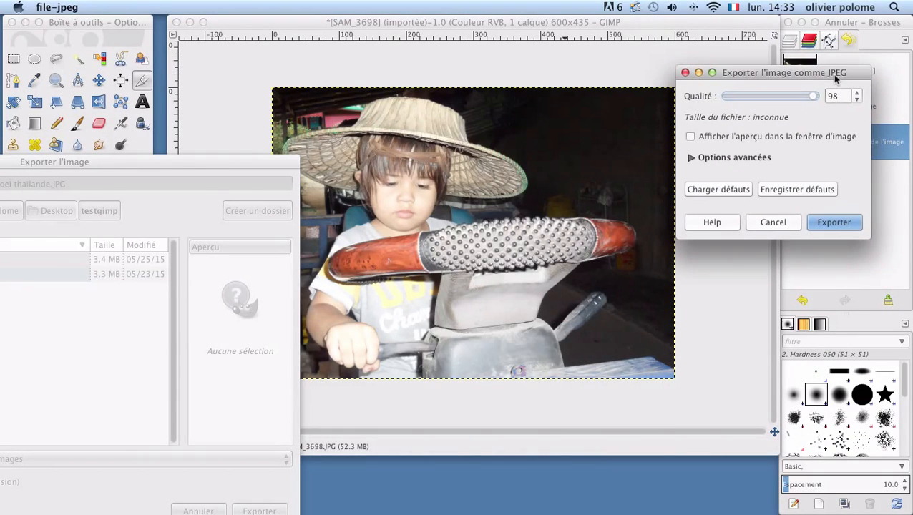
pyautogui.moveTo(270, 165); pyautogui.dragTo(315, 426)
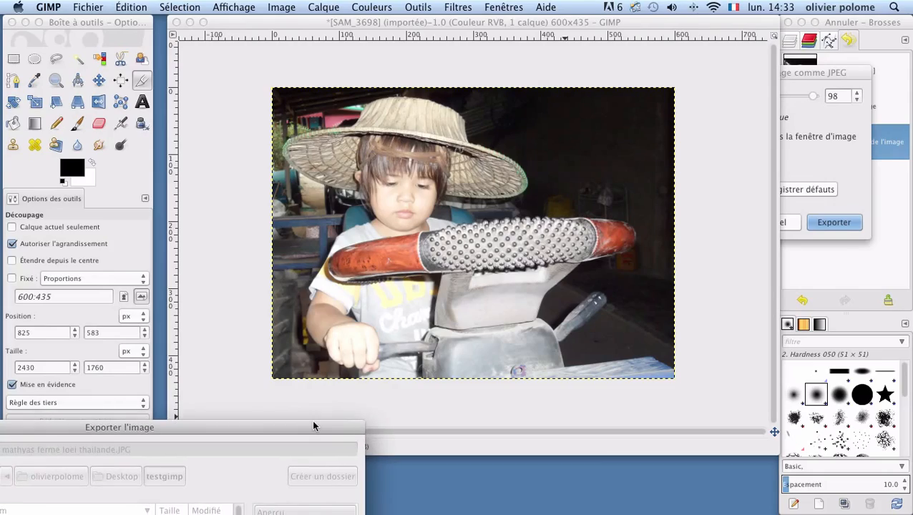
pyautogui.click(856, 75)
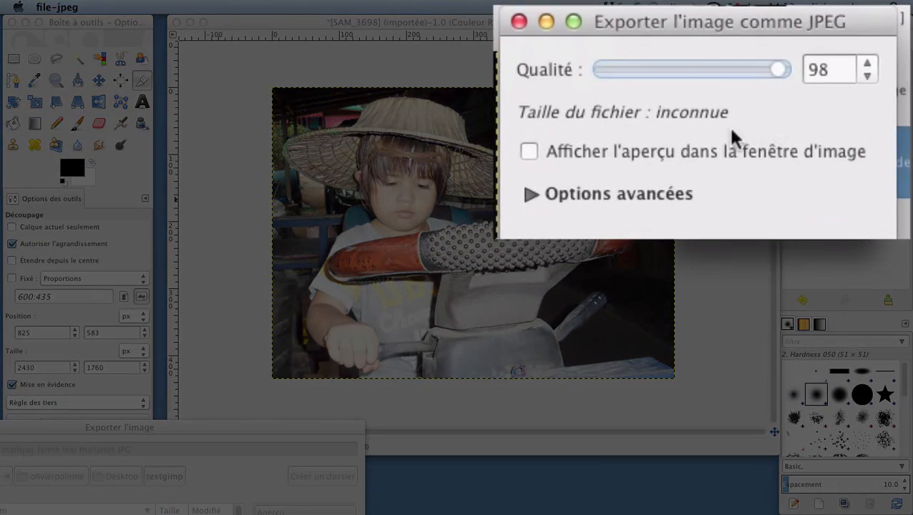
pyautogui.click(528, 159)
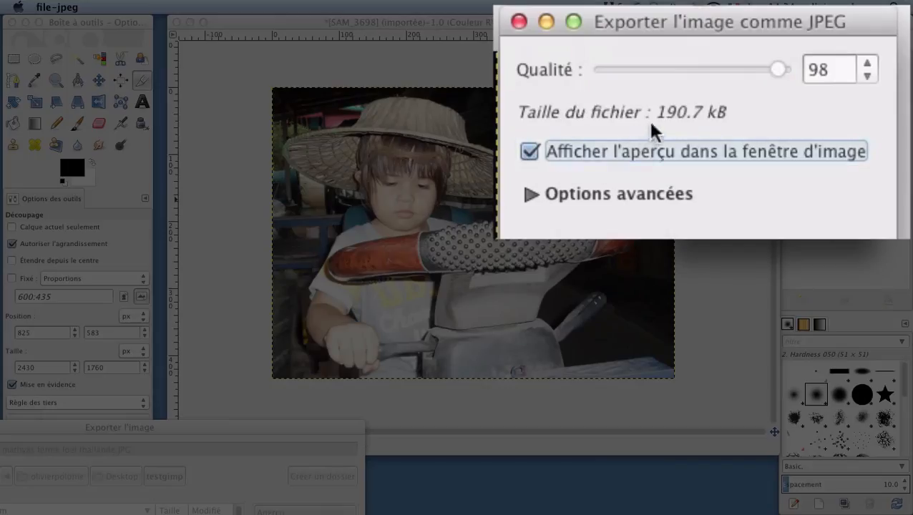
# Compare the JPEG preview at quality 100 and 0, and set the quality to 75.
pyautogui.moveTo(779, 71); pyautogui.dragTo(799, 87)
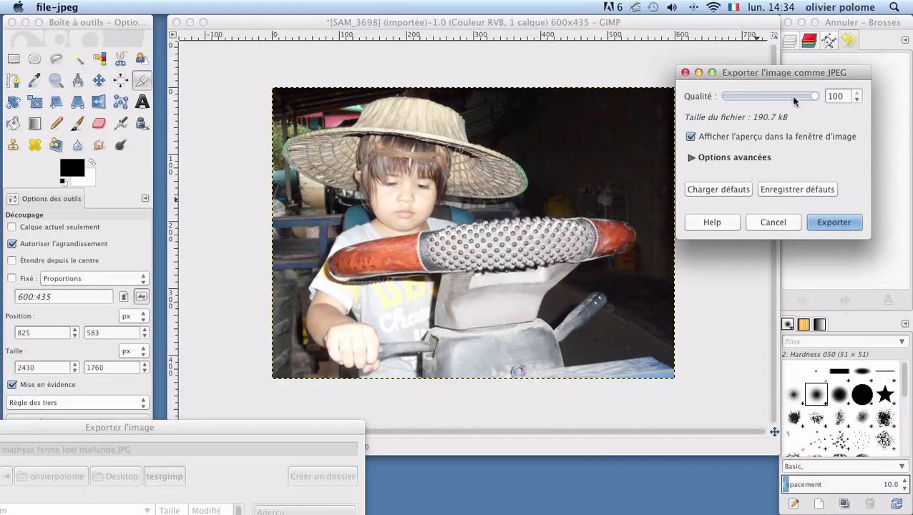
pyautogui.moveTo(816, 98); pyautogui.dragTo(713, 95)
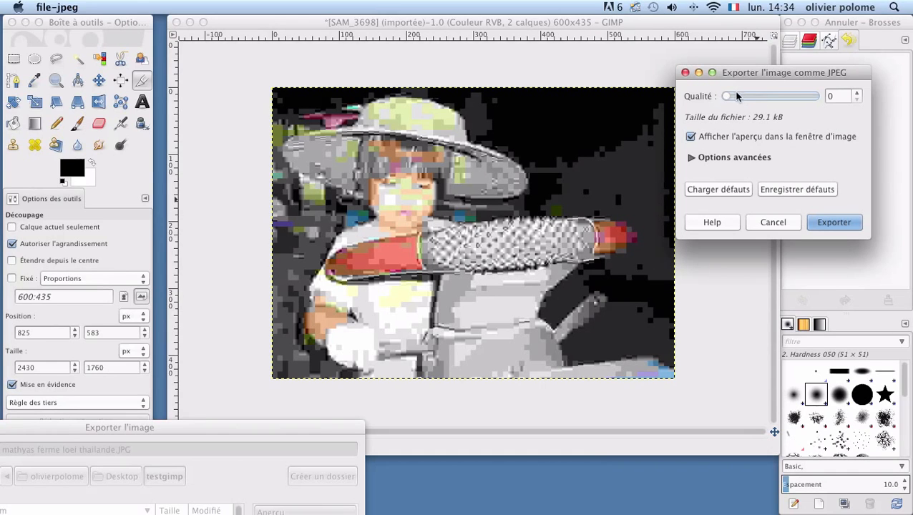
pyautogui.moveTo(730, 96); pyautogui.dragTo(796, 93)
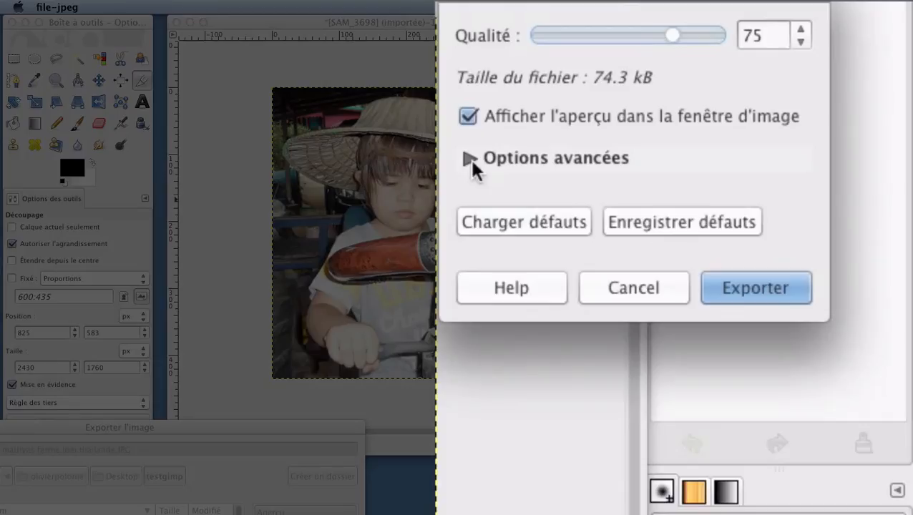
# Turn off saving EXIF data, the thumbnail and XMP data in the advanced JPEG options, and export the image.
pyautogui.click(470, 160)
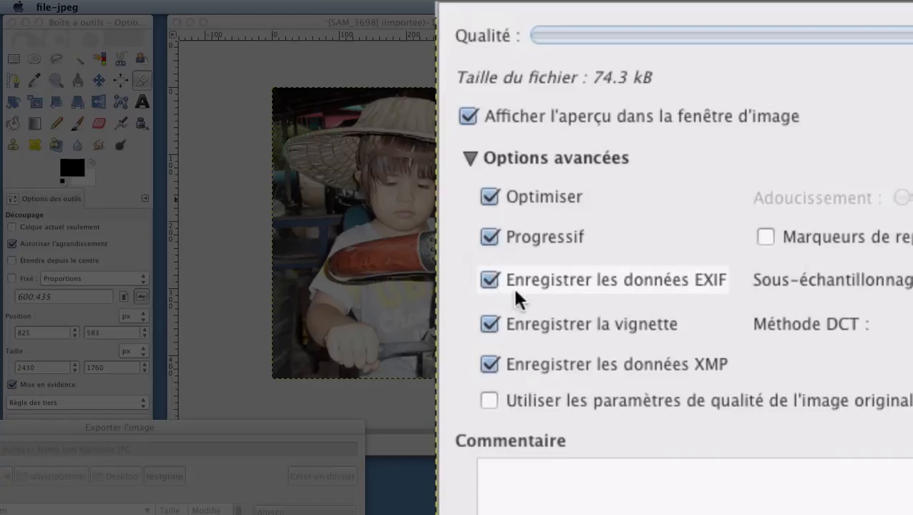
pyautogui.click(492, 279)
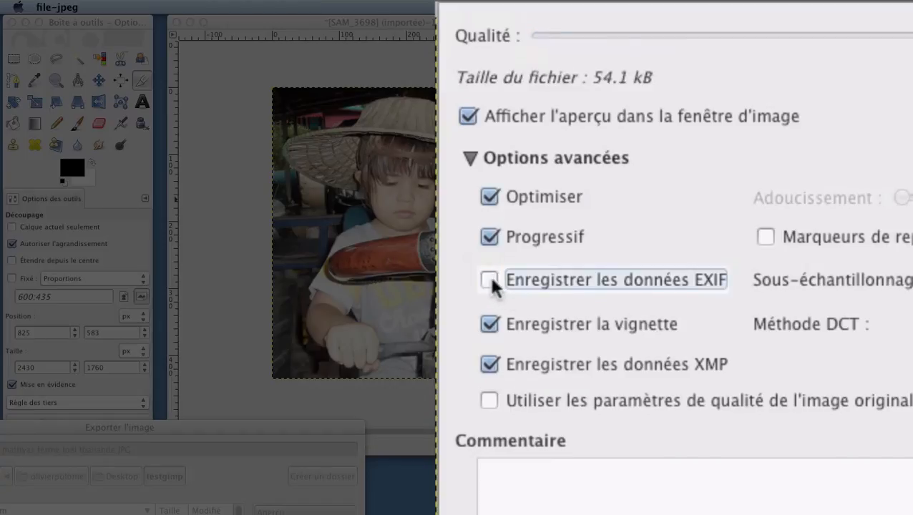
pyautogui.click(487, 331)
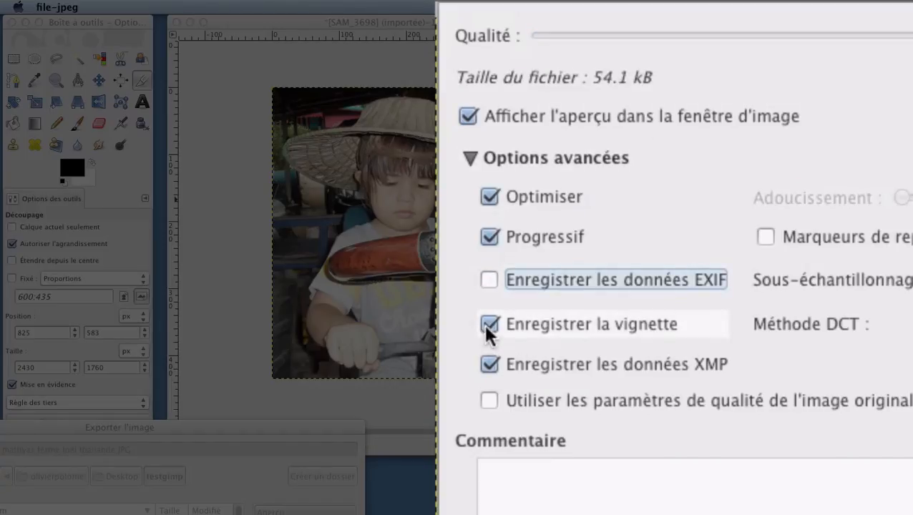
pyautogui.click(489, 366)
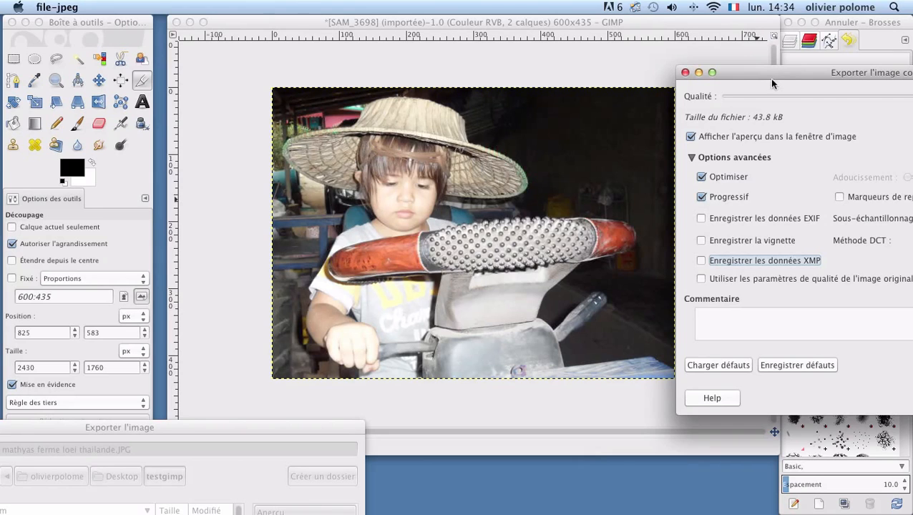
pyautogui.moveTo(760, 72); pyautogui.dragTo(542, 64)
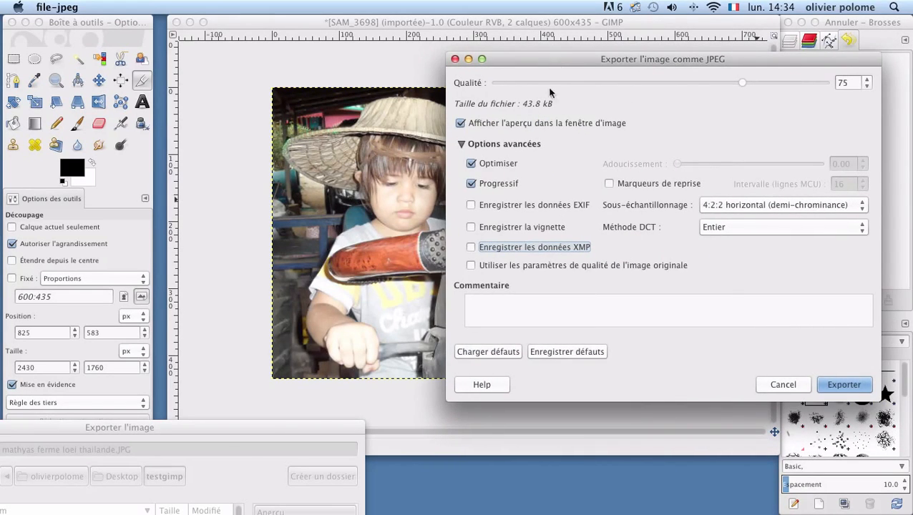
pyautogui.click(842, 388)
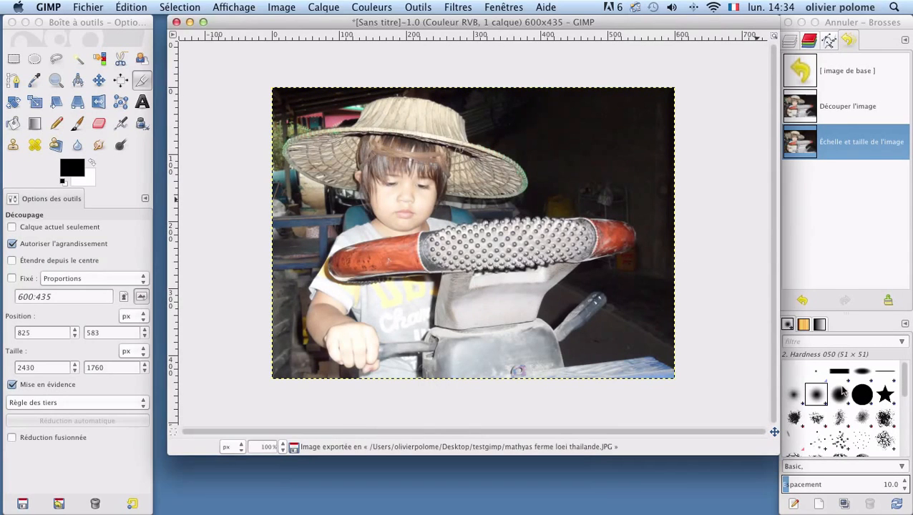
# Quit GIMP and discard the unsaved changes to the image.
pyautogui.click(52, 8)
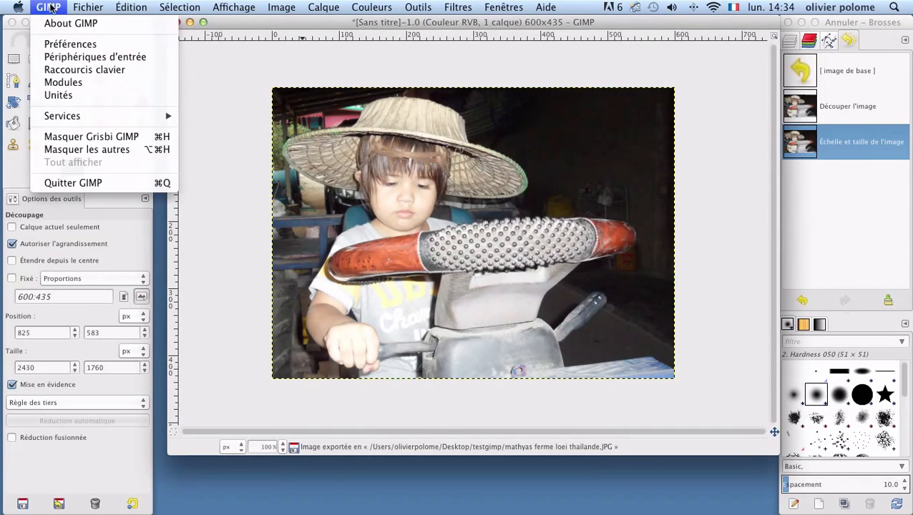
pyautogui.click(101, 184)
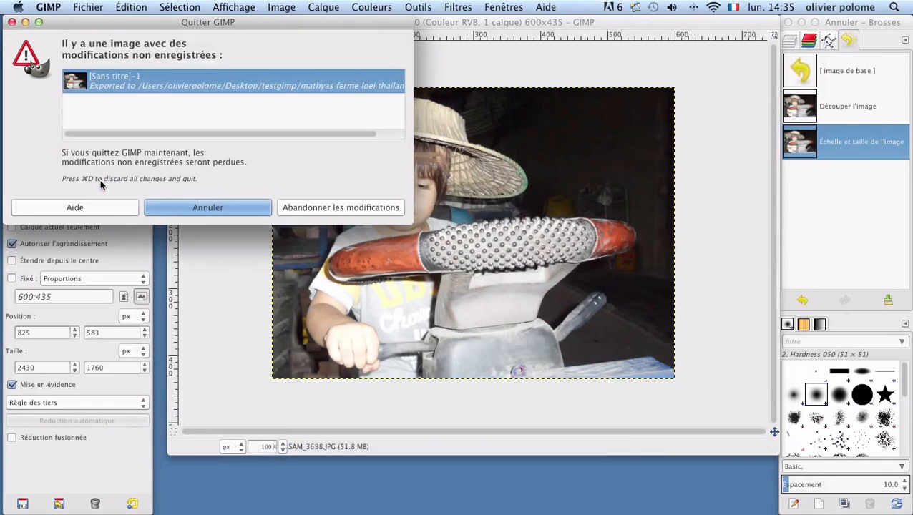
pyautogui.click(312, 207)
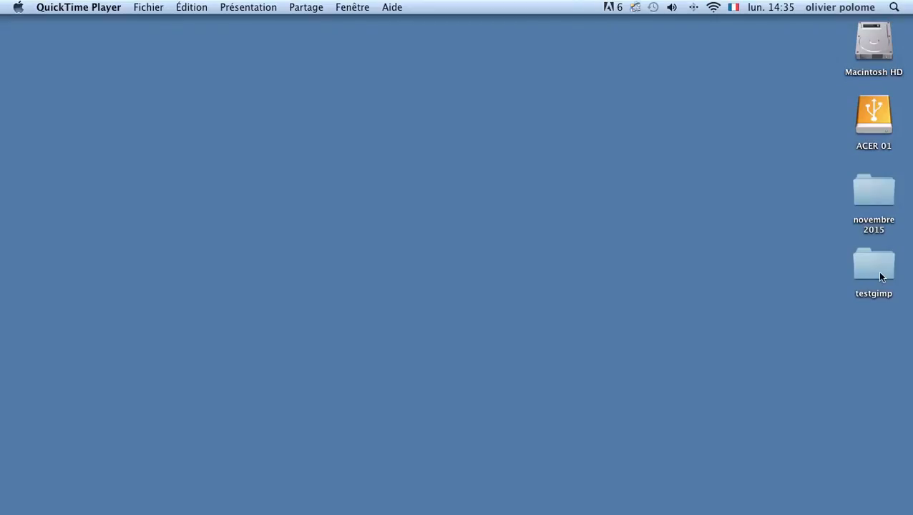
# Open the testgimp folder from the desktop in Finder and select the exported JPG to check its file details.
pyautogui.doubleClick(877, 272)
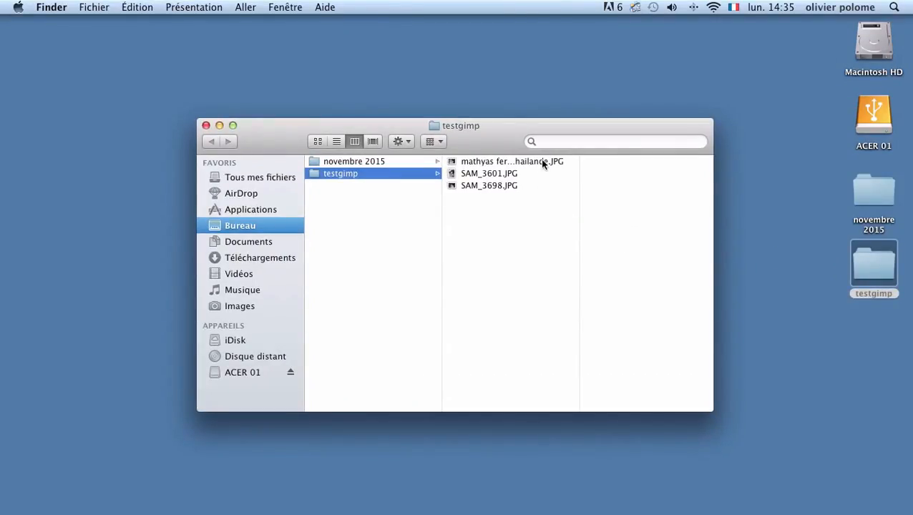
pyautogui.click(501, 162)
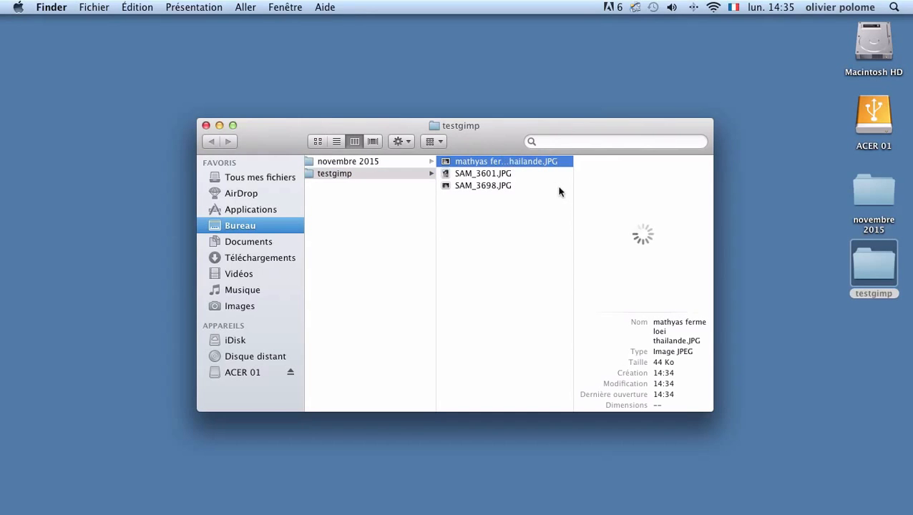